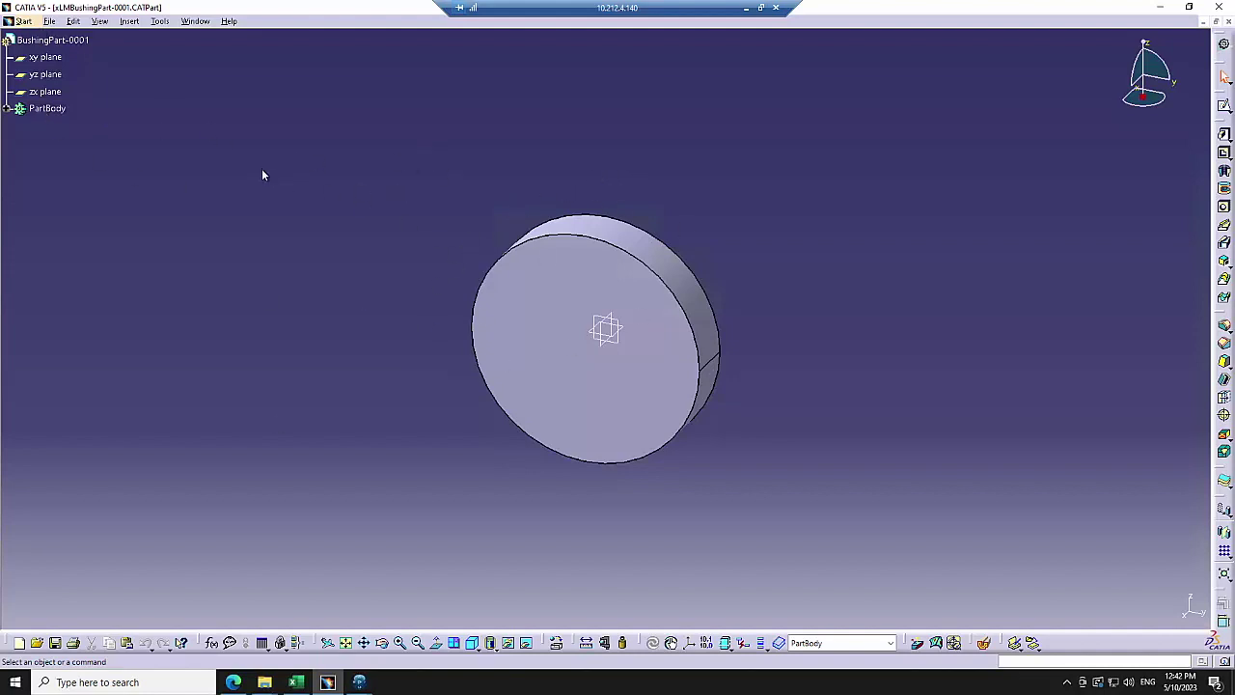
# Bring up the context menu of the BushingPart-0001 part in CATIA V5's specification tree.
pyautogui.rightClick(60, 43)
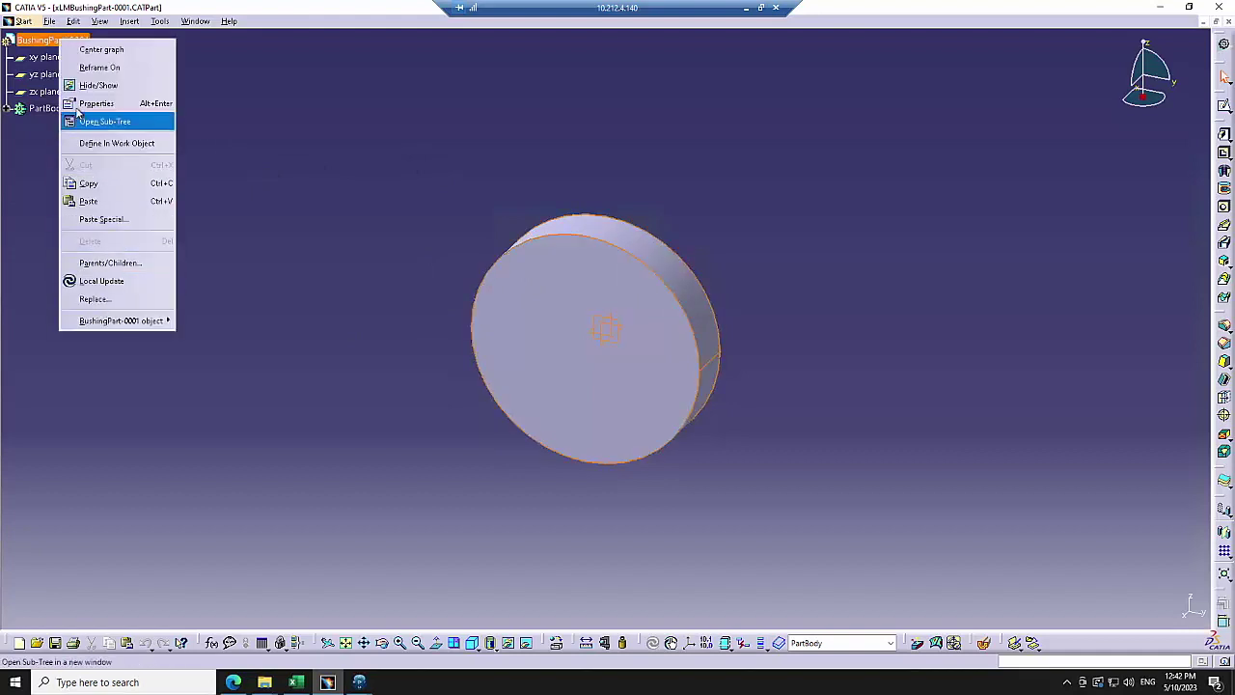
pyautogui.click(91, 103)
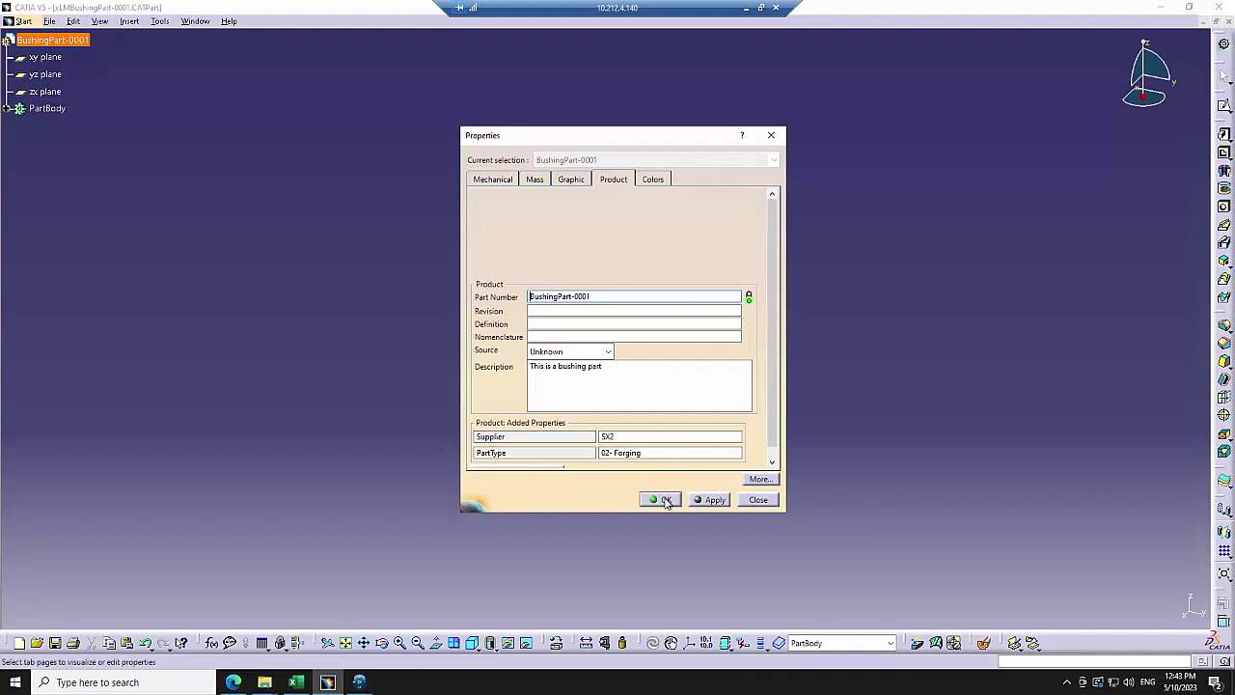
pyautogui.click(664, 500)
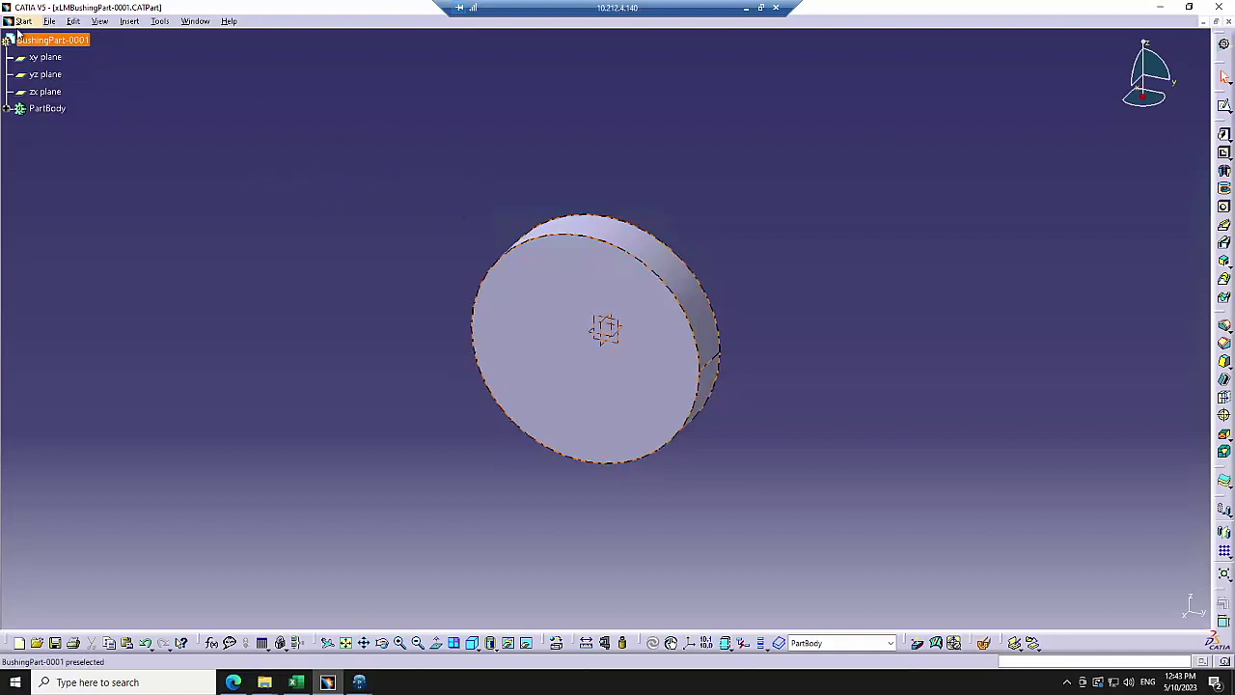
pyautogui.moveTo(359, 682)
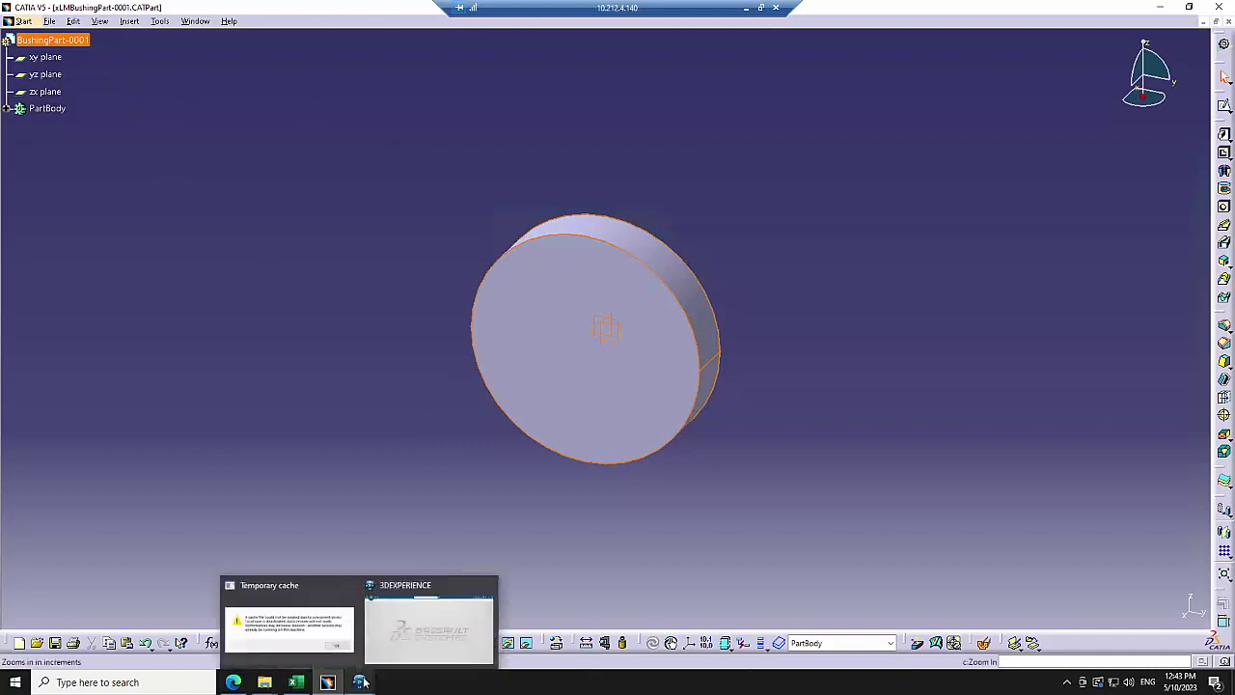
# Import xLMBushingPart-0001.CATPart from PartsToLoad into 3DEXPERIENCE as a new Physical Product.
pyautogui.click(409, 635)
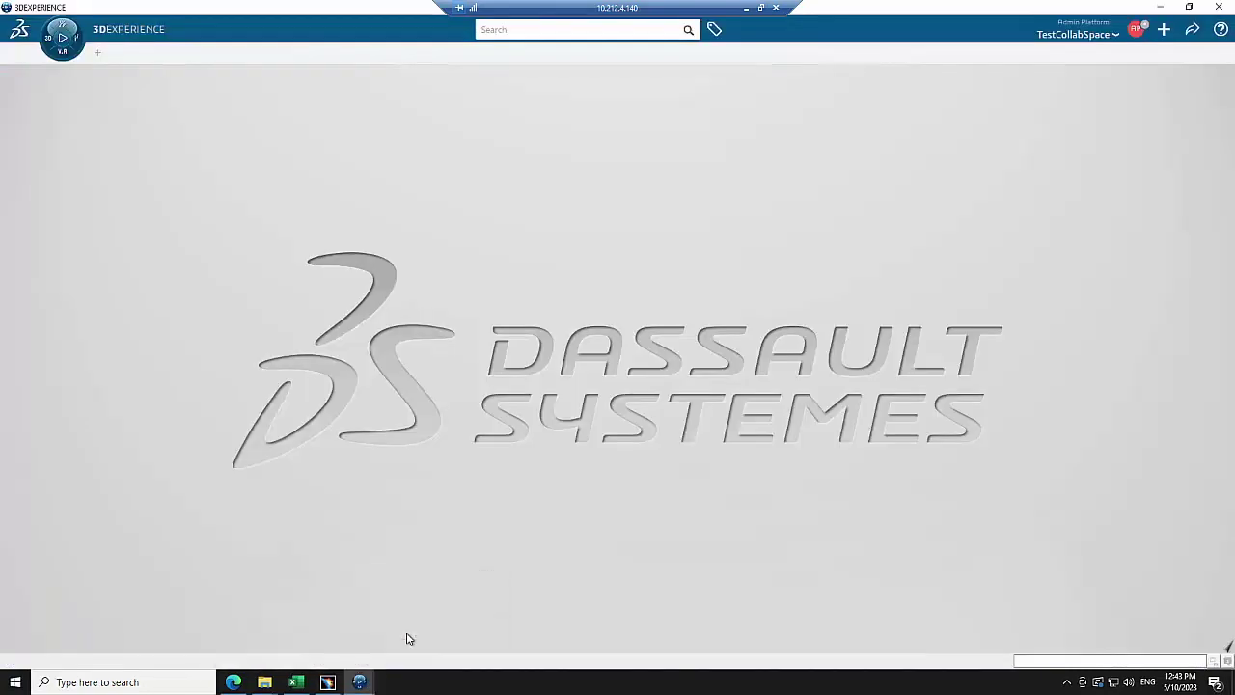
pyautogui.click(1163, 35)
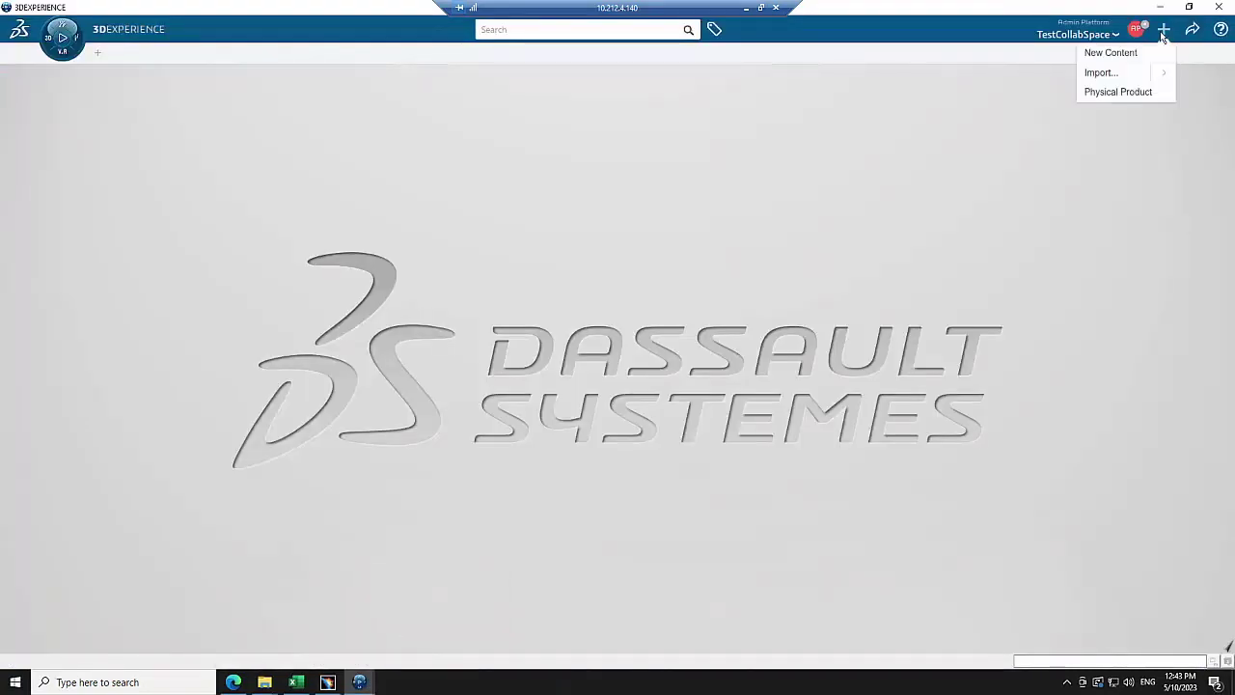
pyautogui.click(1165, 73)
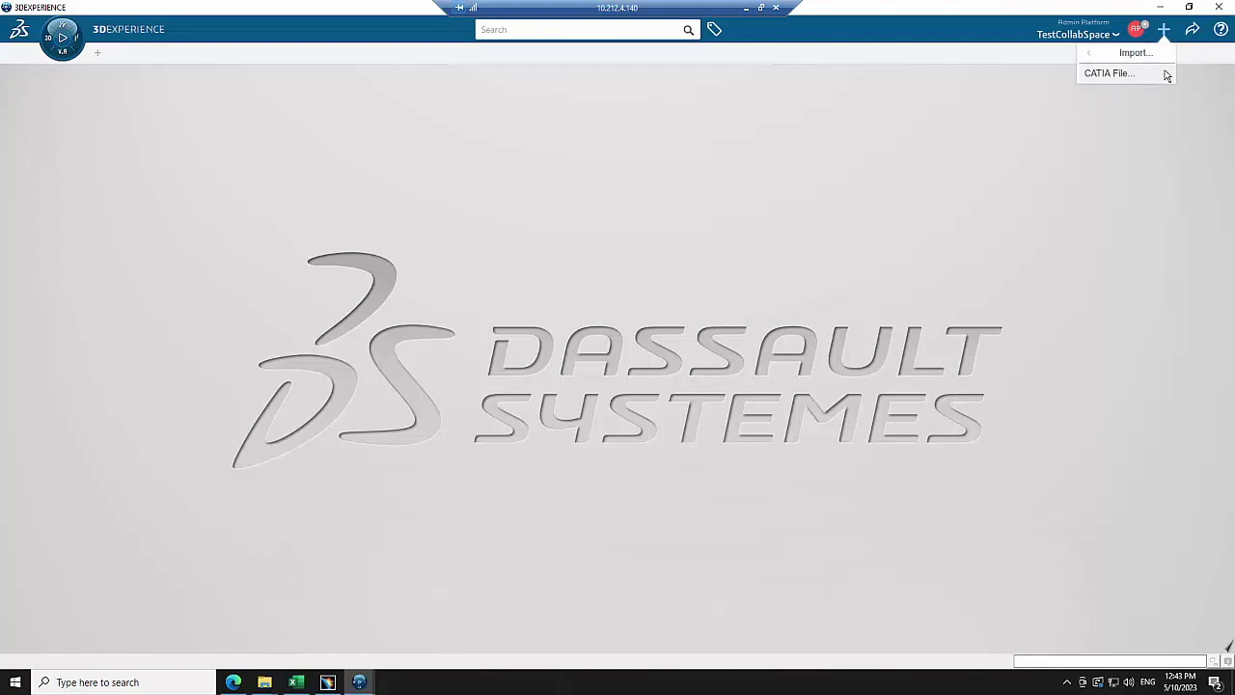
pyautogui.click(1127, 83)
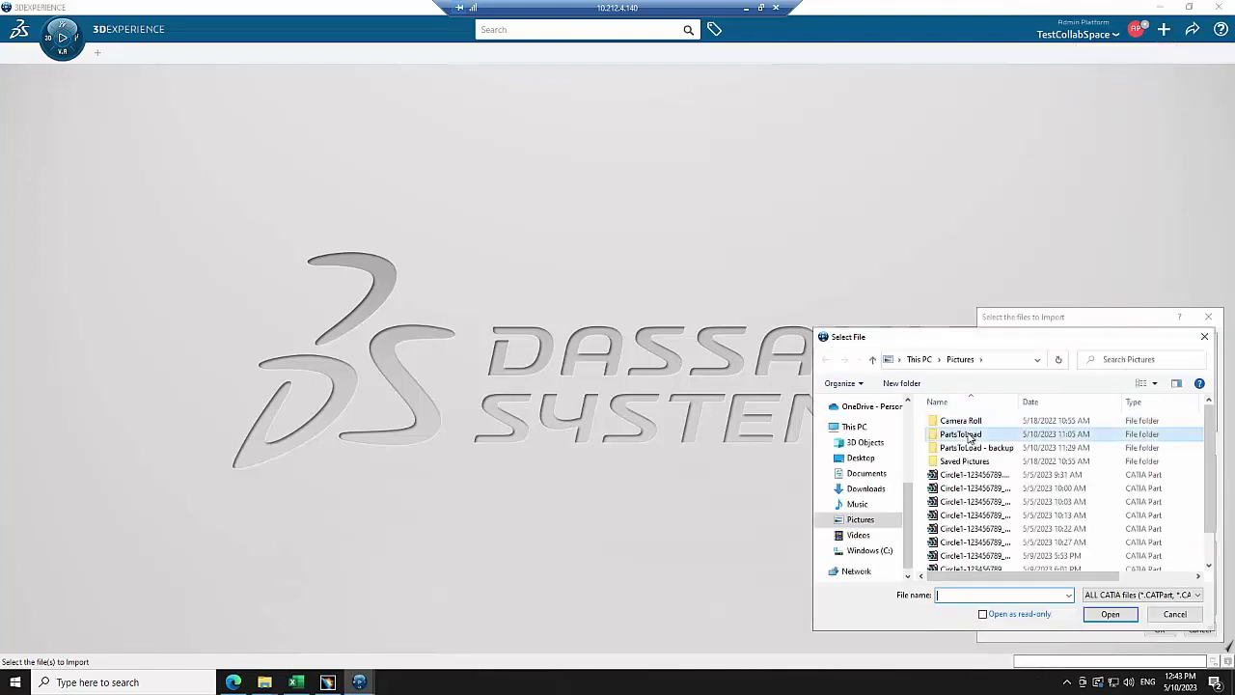
pyautogui.doubleClick(963, 435)
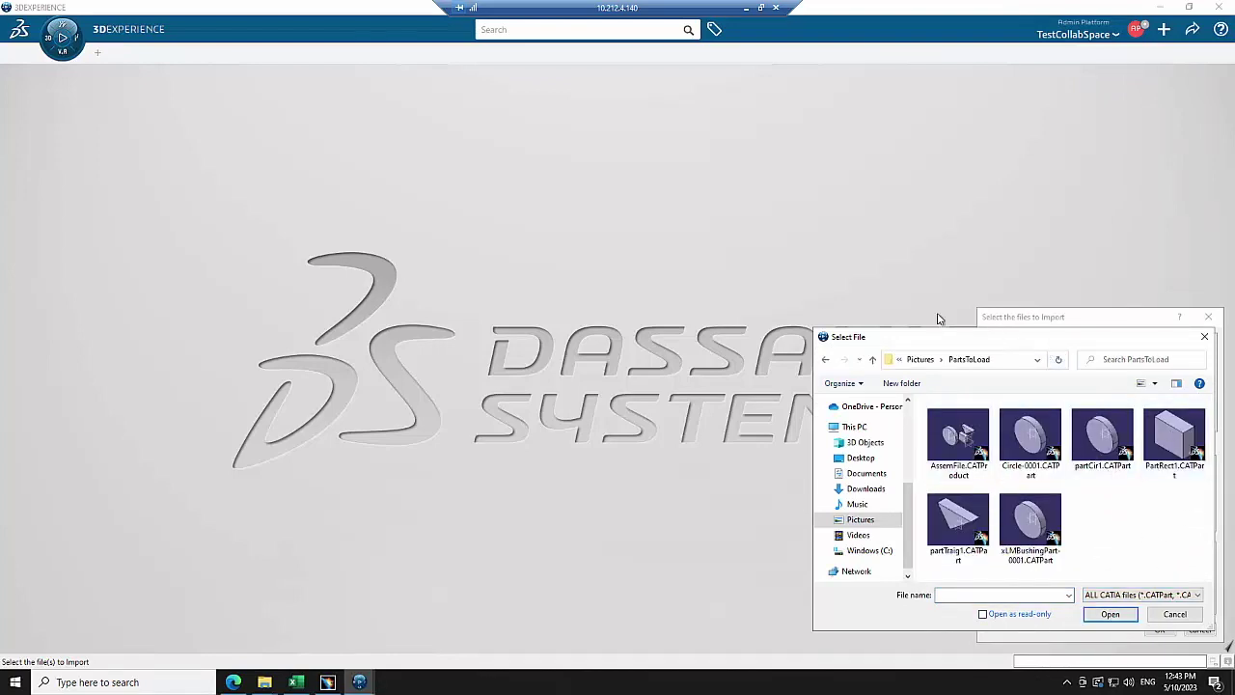
pyautogui.moveTo(1037, 343); pyautogui.dragTo(715, 264)
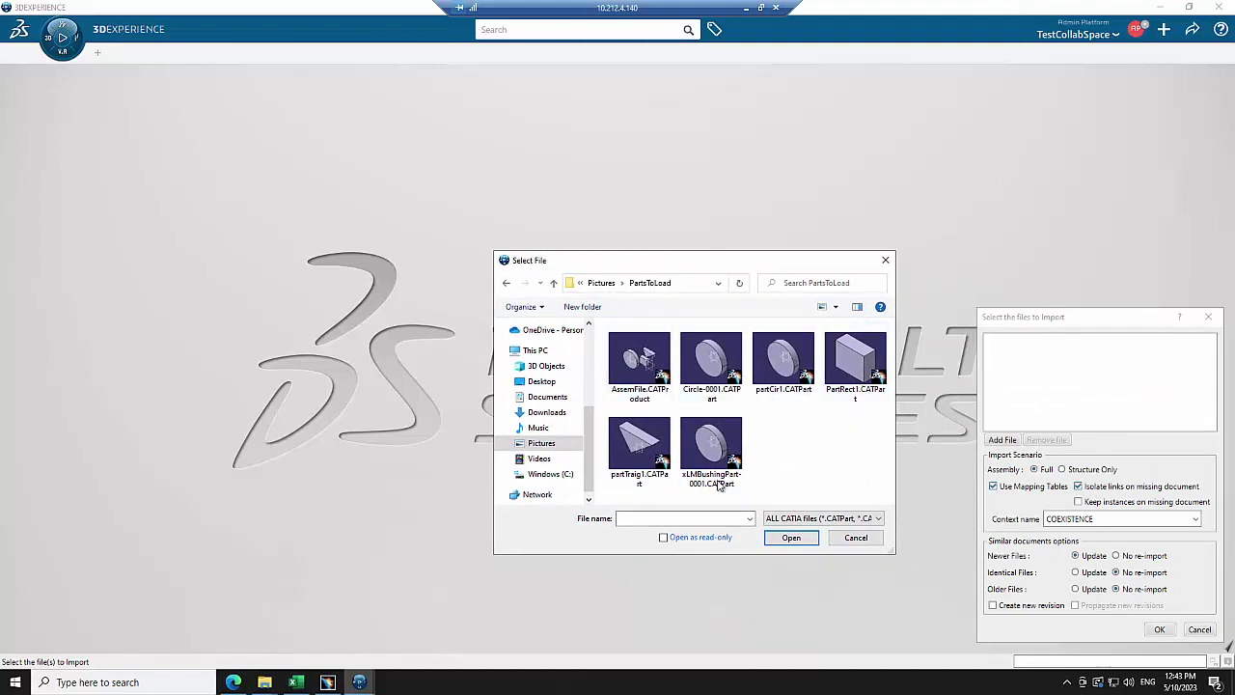
pyautogui.click(709, 454)
pyautogui.click(789, 539)
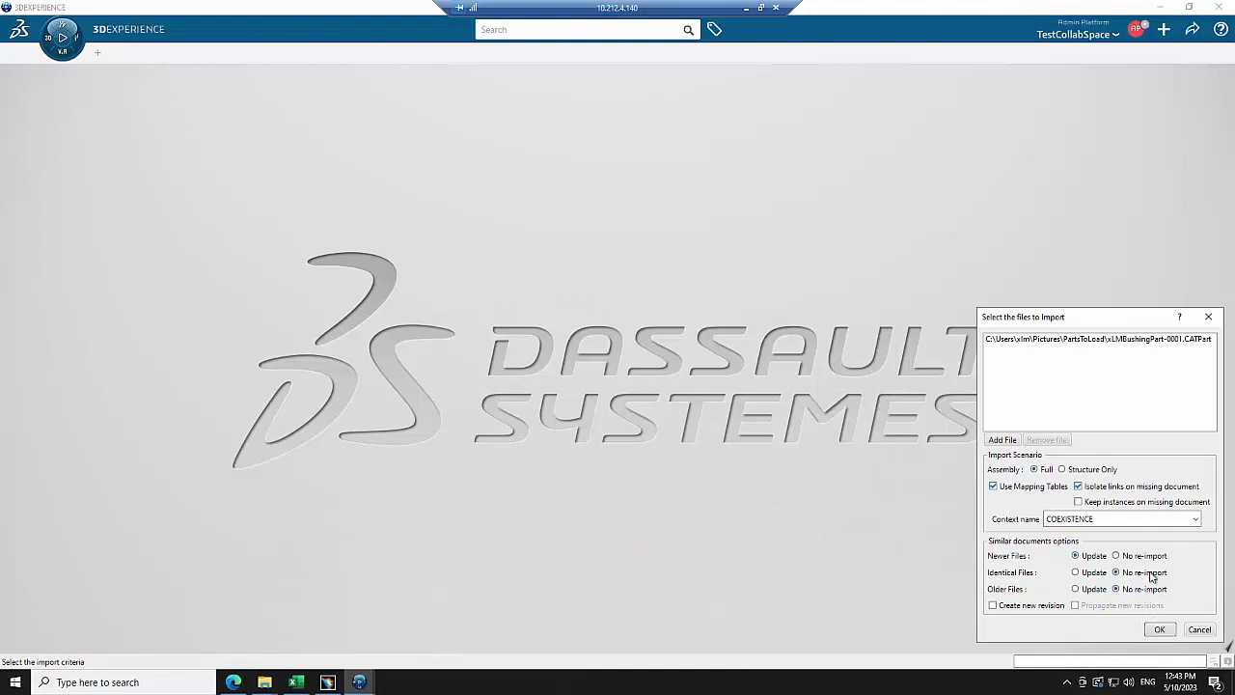
pyautogui.click(1158, 630)
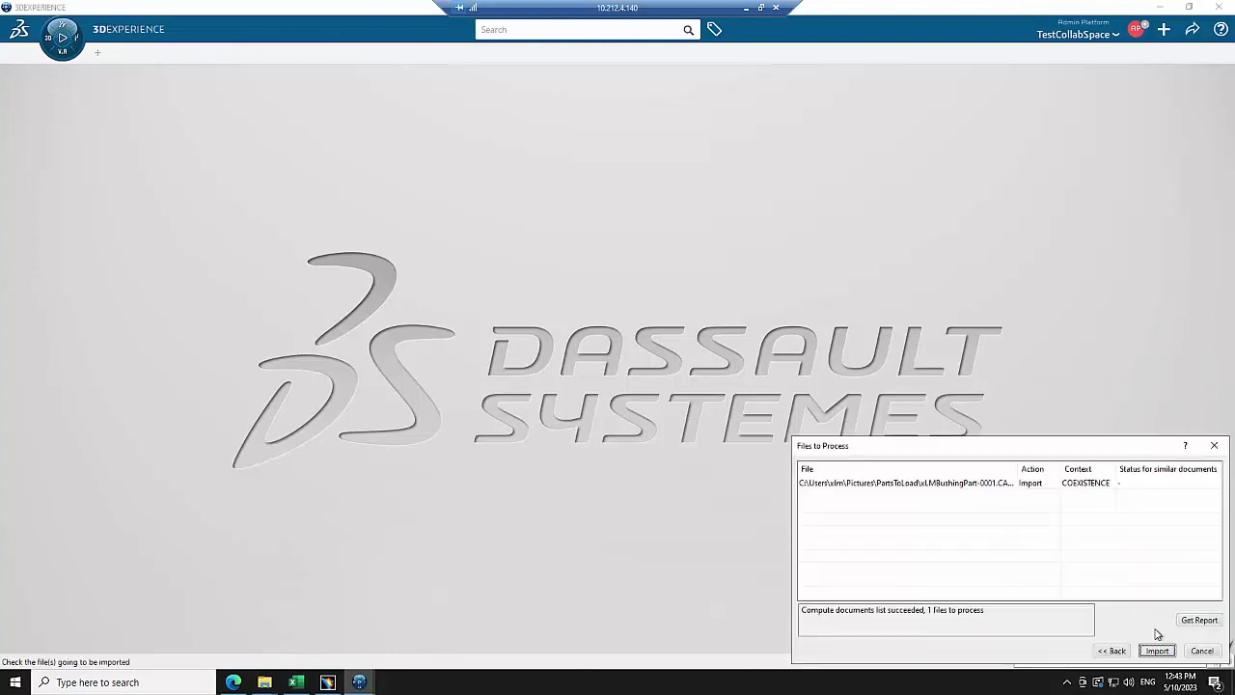
pyautogui.click(1157, 651)
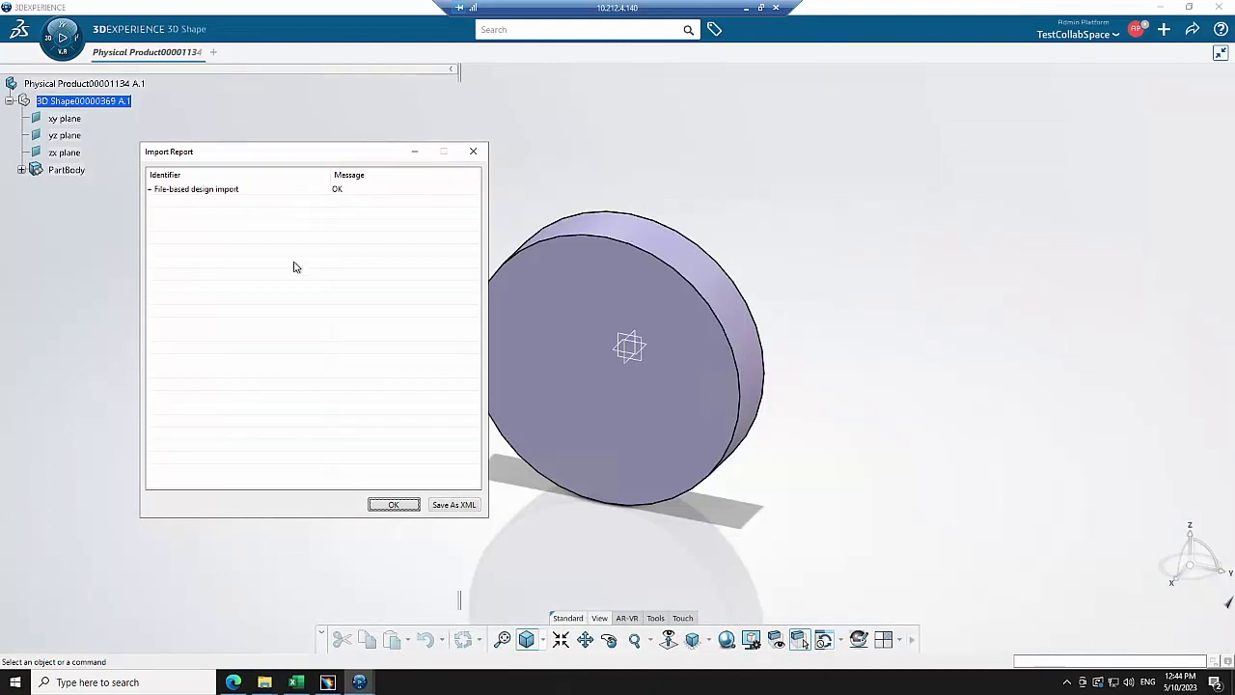
# Review Physical Product00001134's properties (supplier SX1, cage code TMX1), then minimize 3DEXPERIENCE.
pyautogui.click(382, 508)
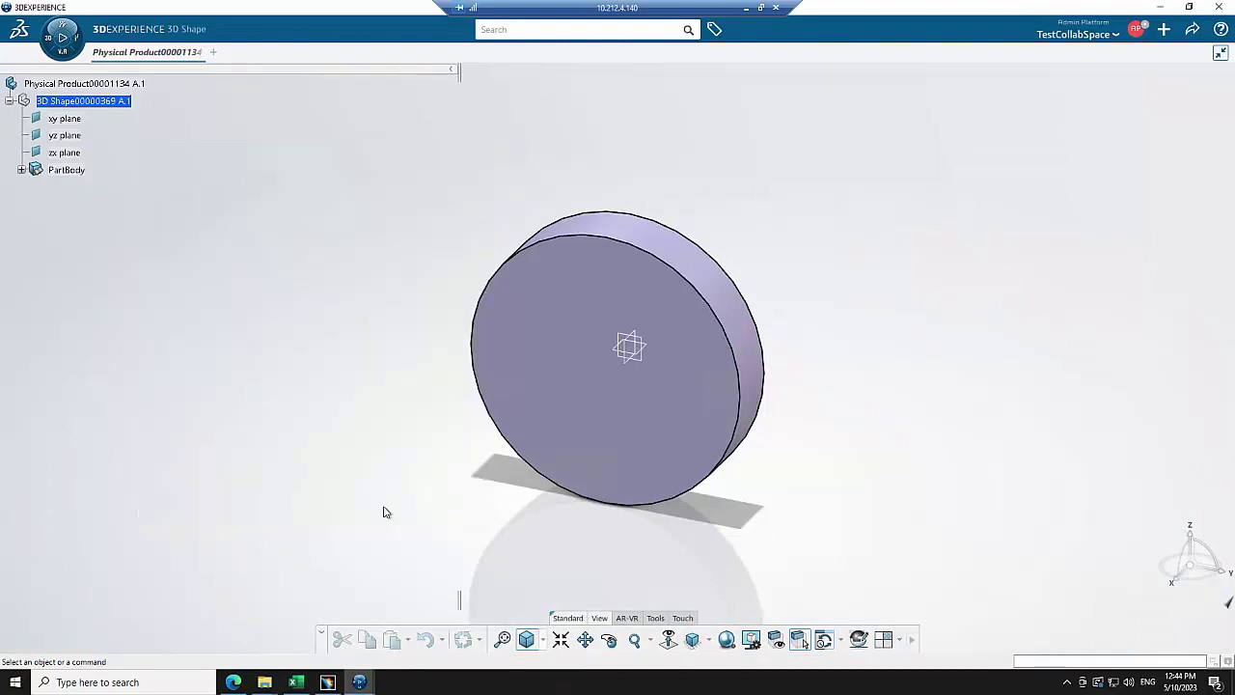
pyautogui.rightClick(74, 88)
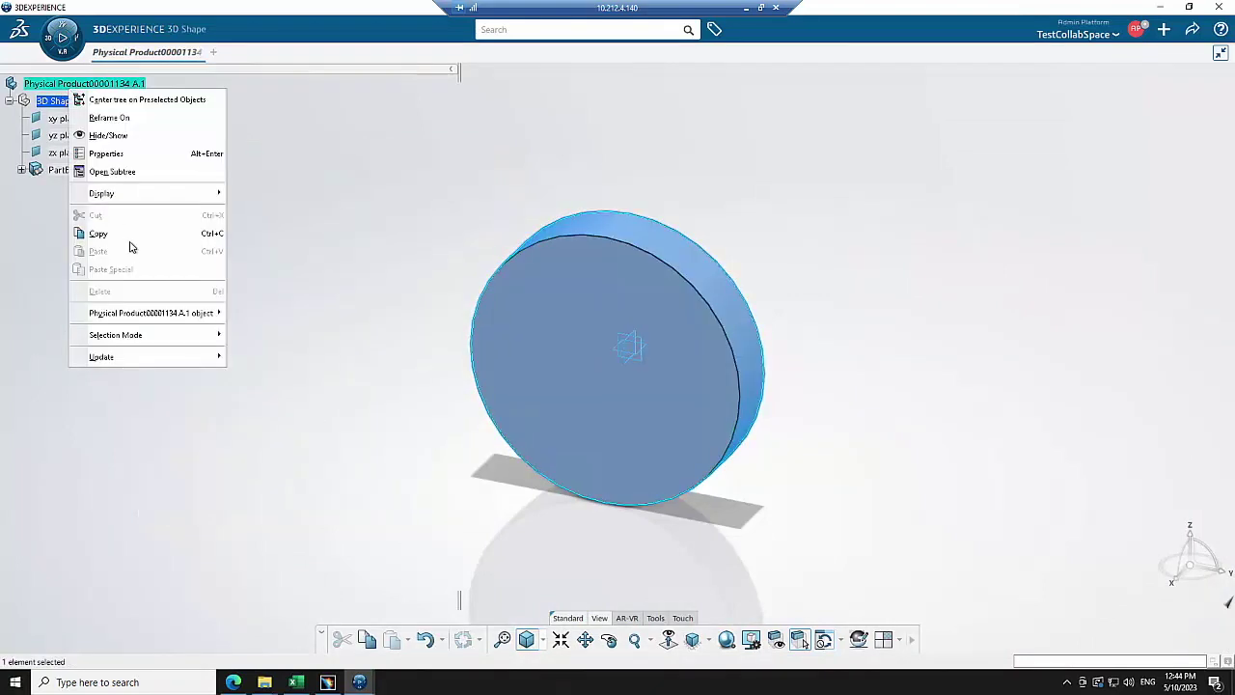
pyautogui.click(113, 157)
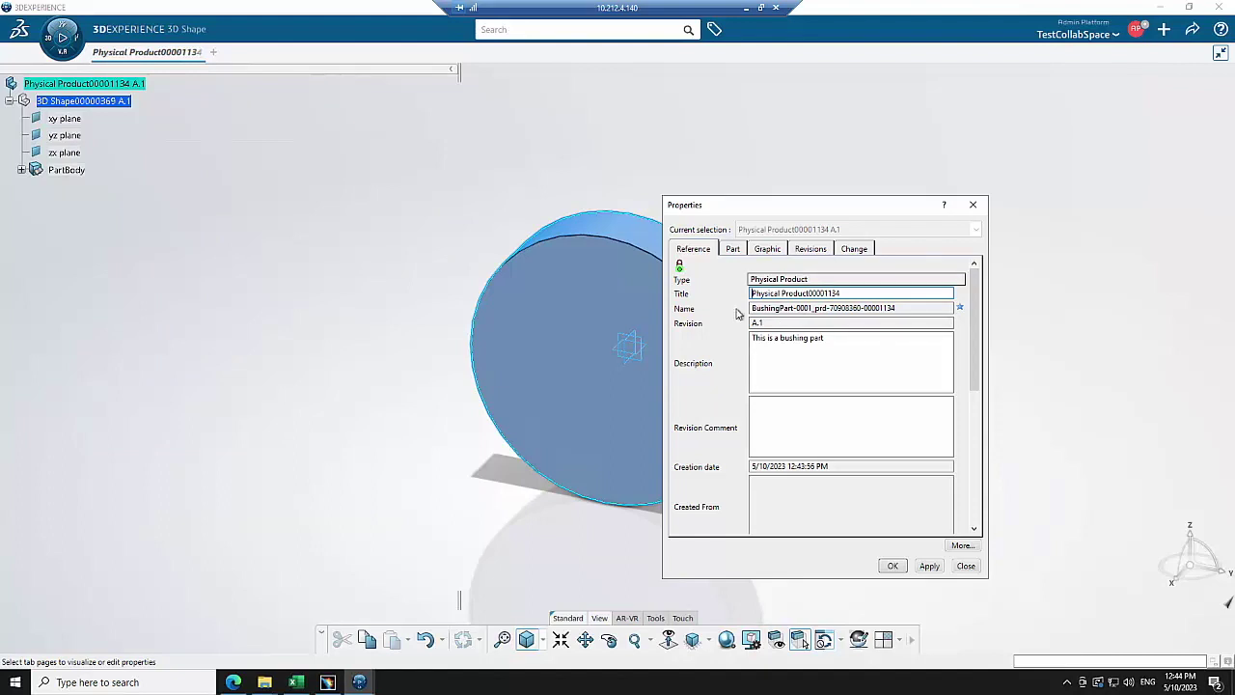
pyautogui.moveTo(975, 358); pyautogui.dragTo(1003, 543)
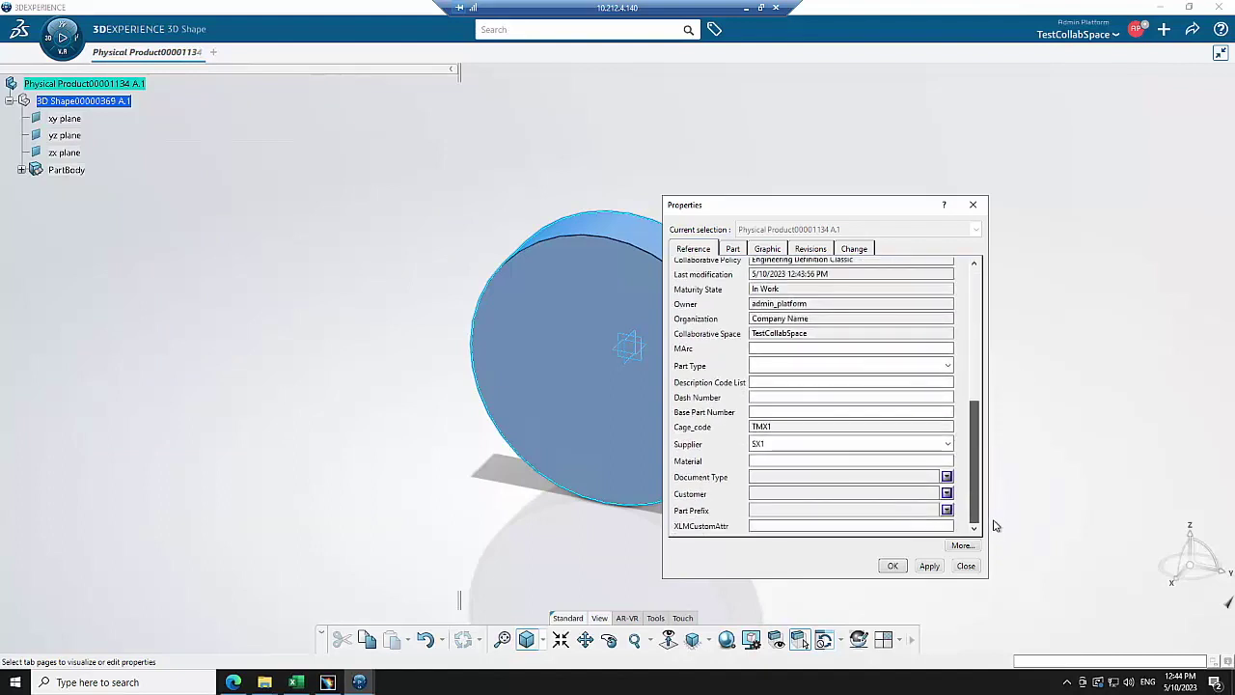
pyautogui.moveTo(994, 494)
pyautogui.mouseDown()
pyautogui.moveTo(988, 345)
pyautogui.moveTo(1004, 529)
pyautogui.mouseUp()
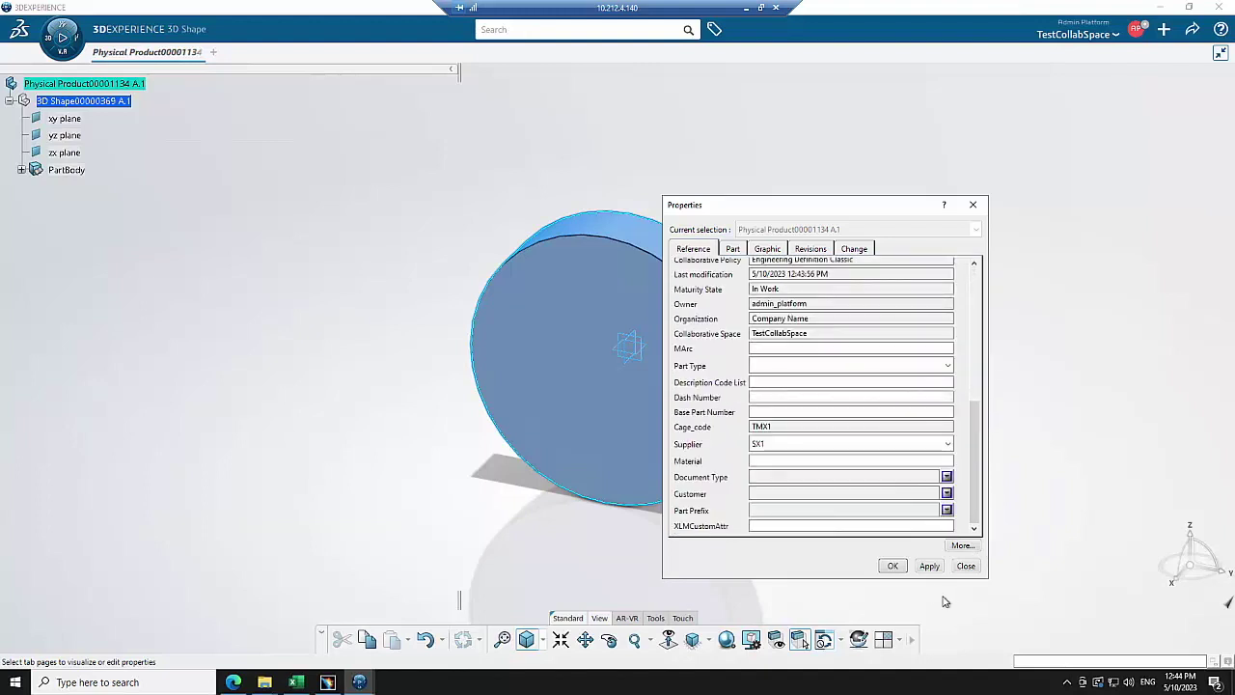
pyautogui.click(966, 566)
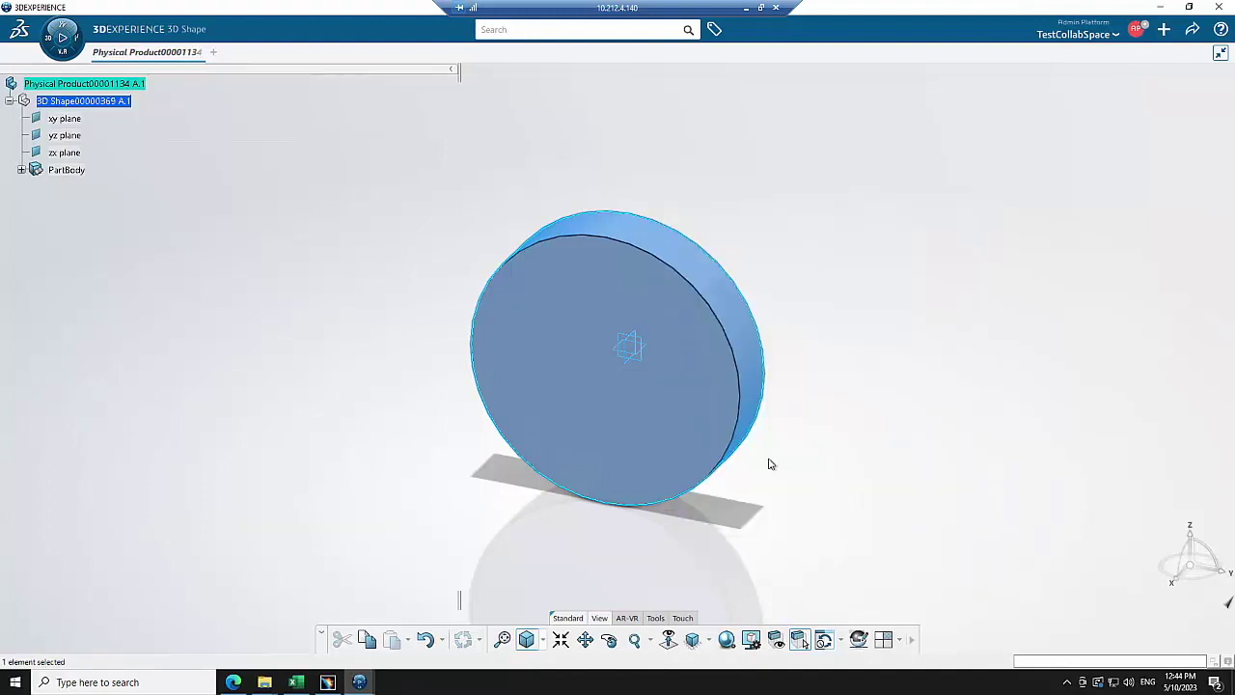
pyautogui.click(1159, 7)
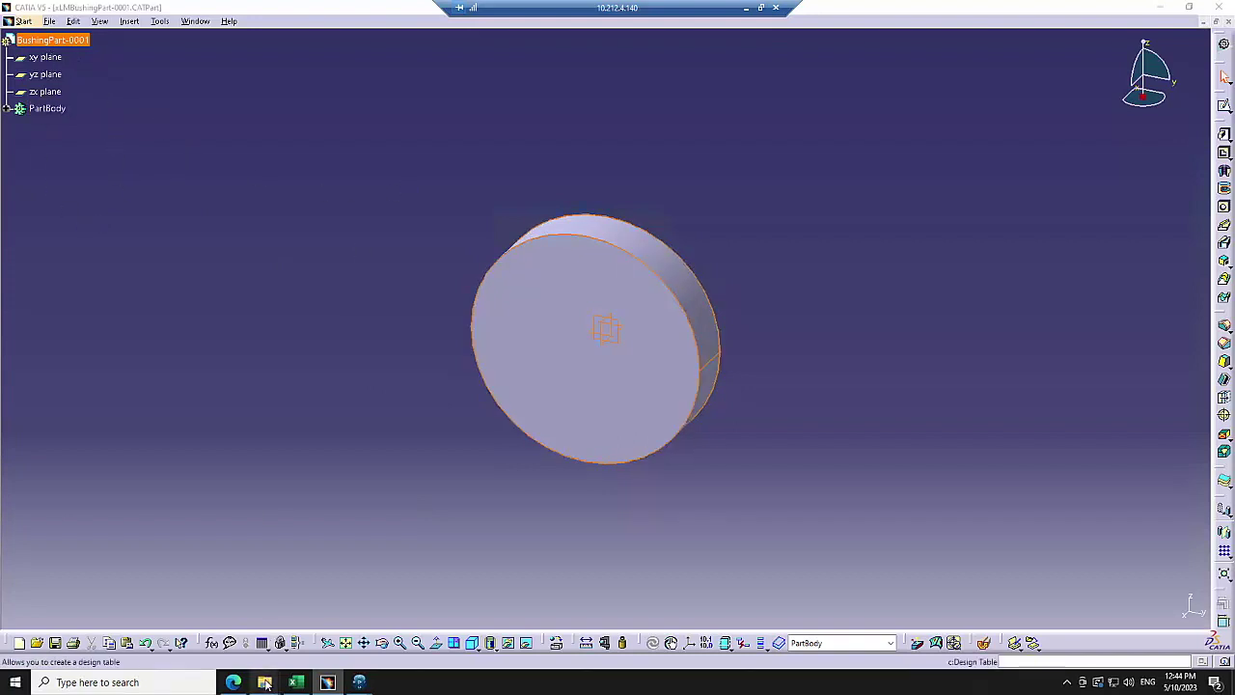
# Read through ENONT_VPMReference_BLInitialization.CATRule in Notepad, then minimize it and the Scripts folder.
pyautogui.moveTo(264, 682)
pyautogui.click(337, 648)
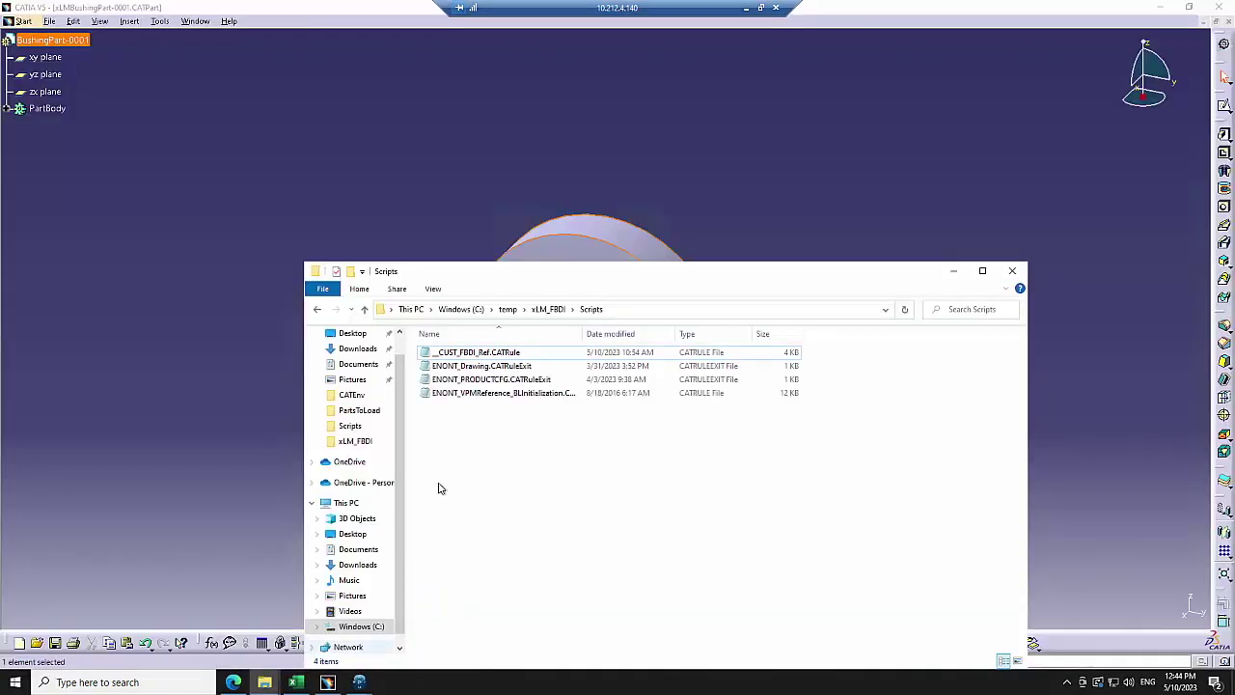
pyautogui.doubleClick(466, 393)
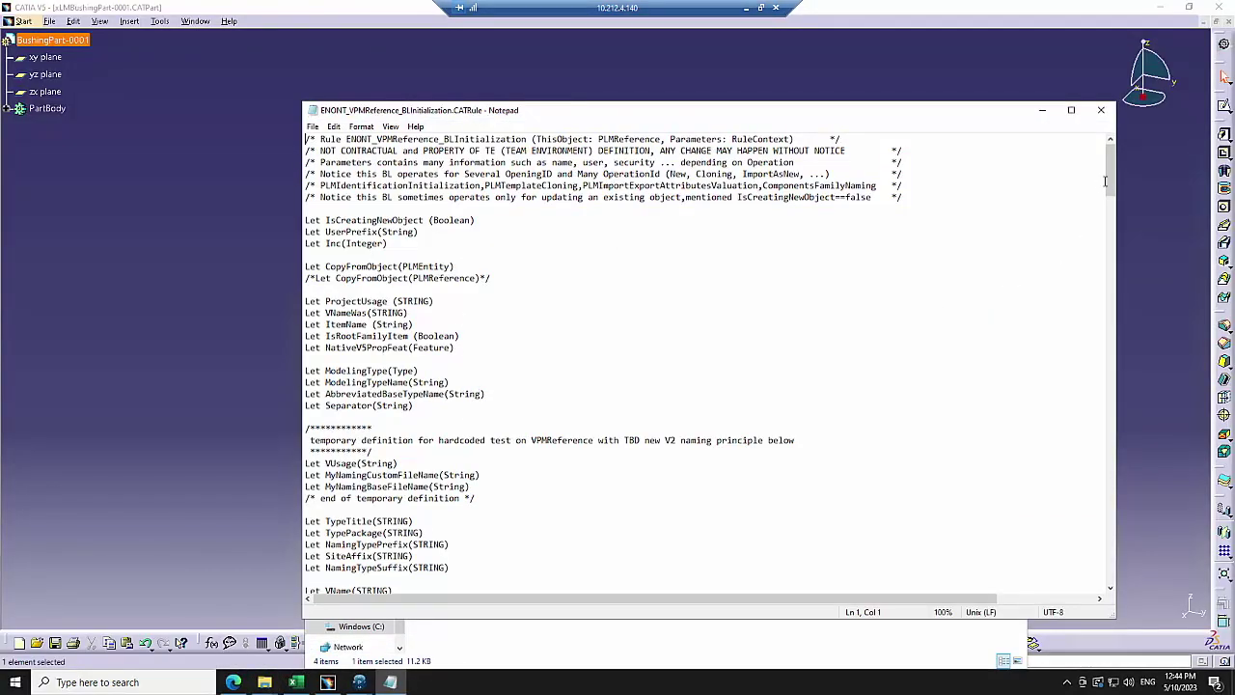
pyautogui.moveTo(1107, 181); pyautogui.dragTo(1153, 396)
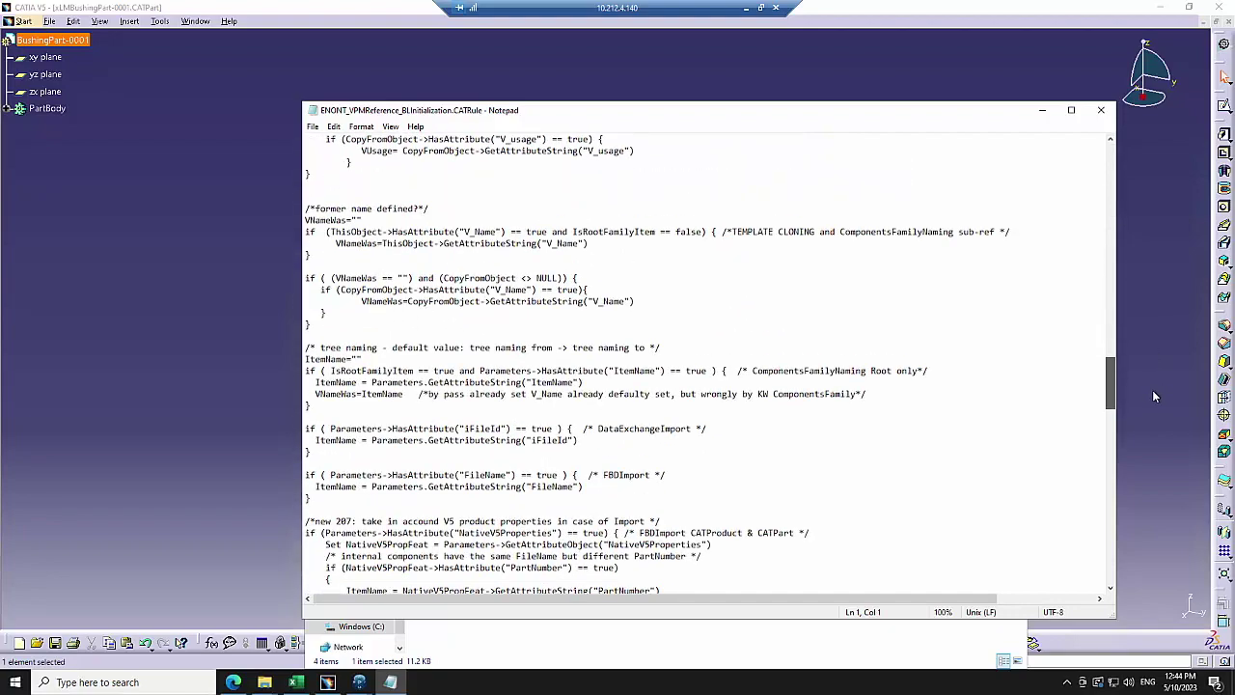
pyautogui.moveTo(1152, 390); pyautogui.dragTo(1144, 596)
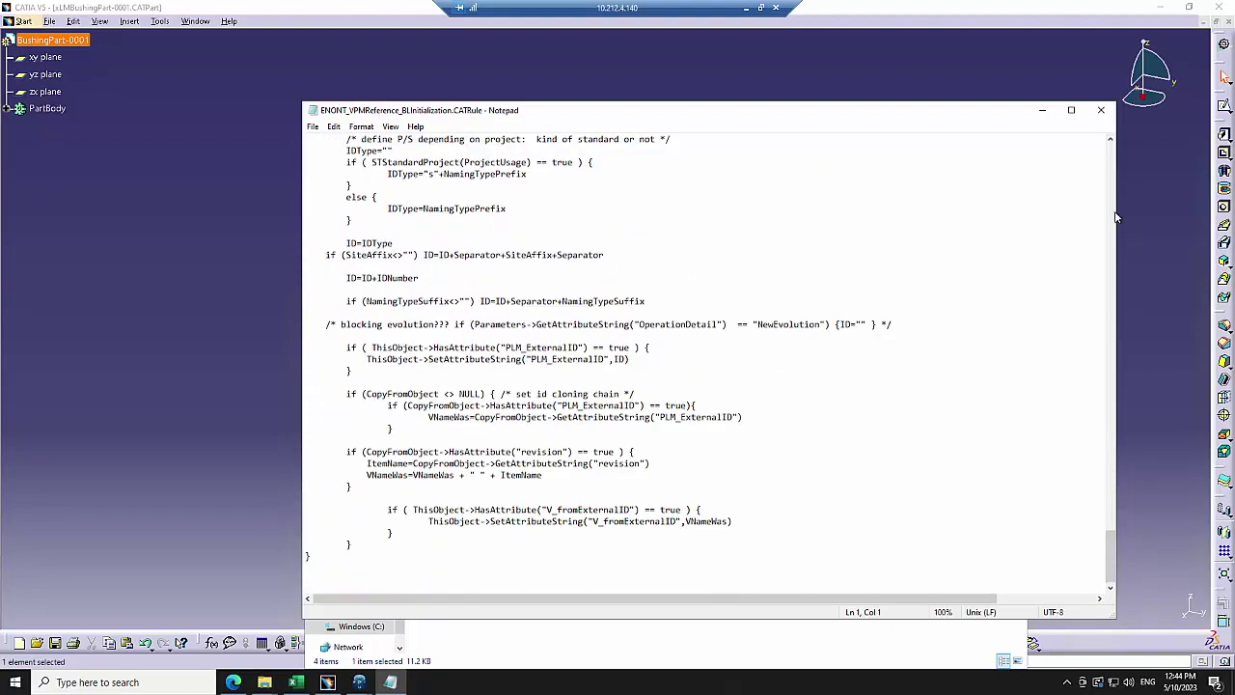
pyautogui.click(1042, 111)
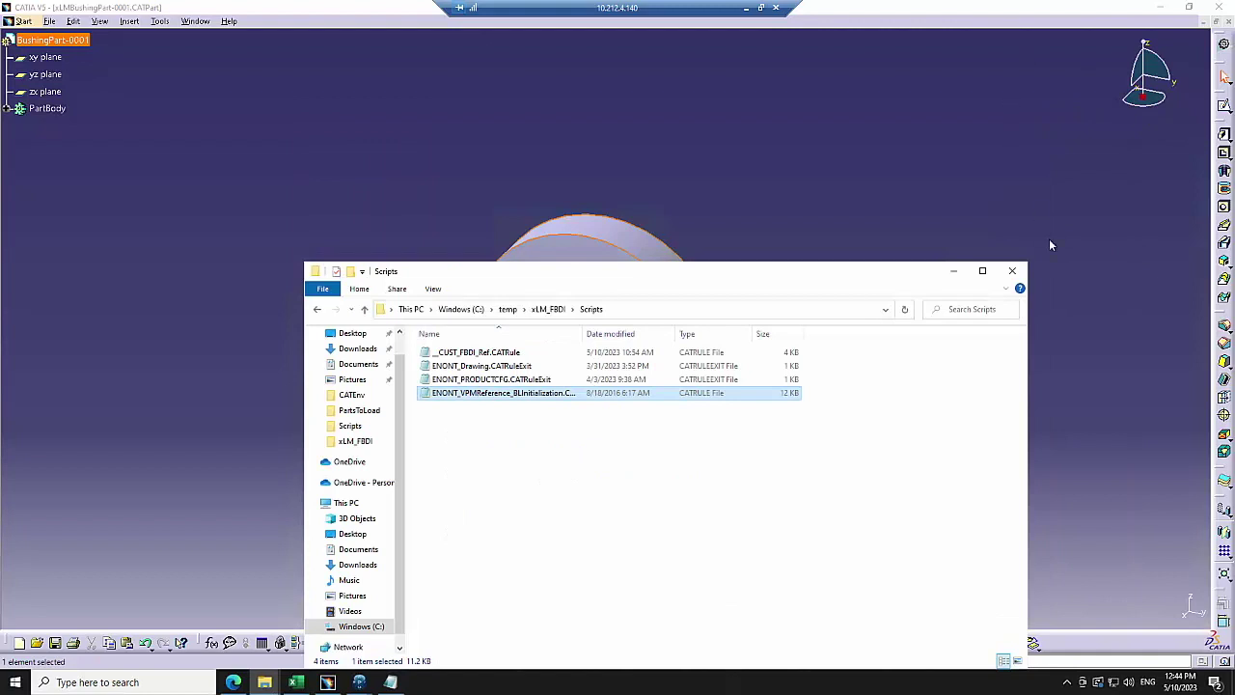
pyautogui.click(953, 271)
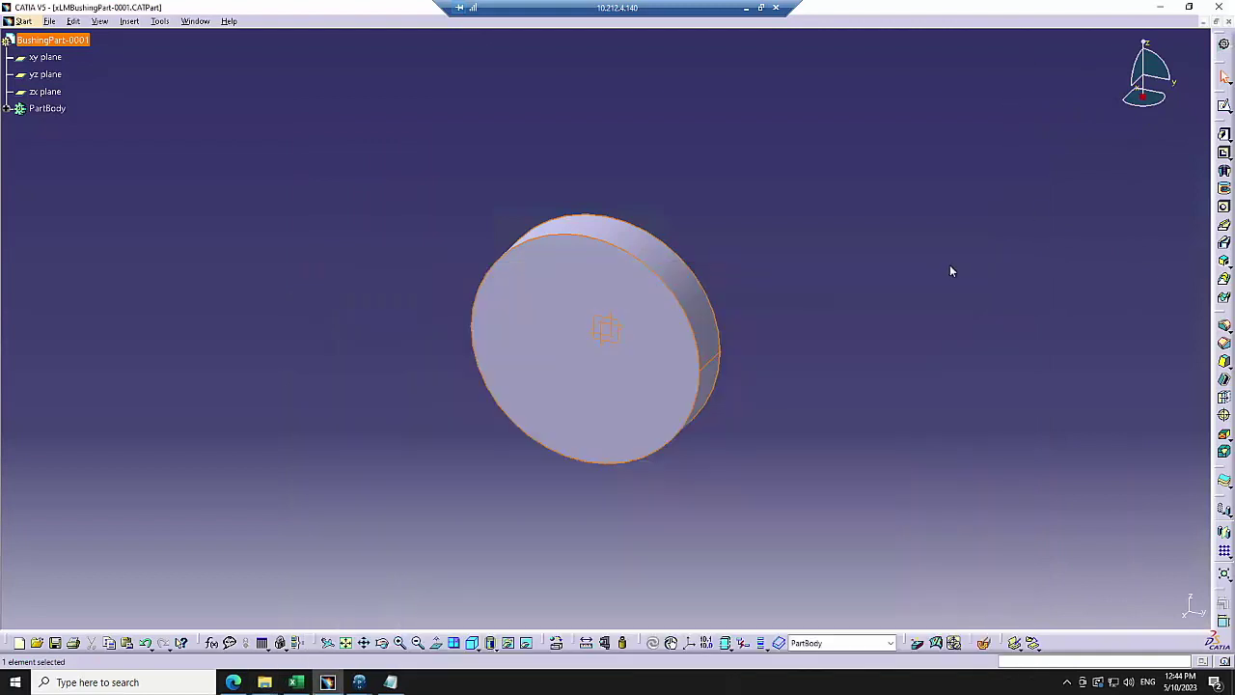
# Review the TRIAG-0001 part's Product properties in CATIA V5.
pyautogui.click(1212, 23)
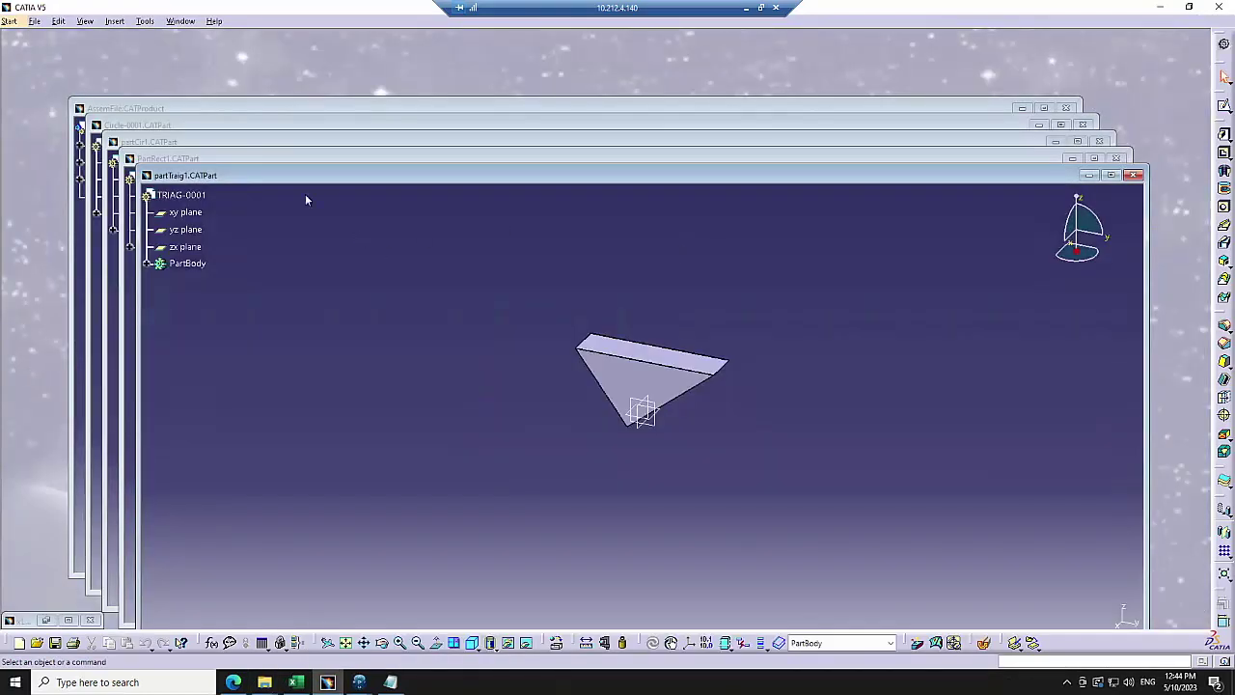
pyautogui.moveTo(372, 191); pyautogui.dragTo(408, 200)
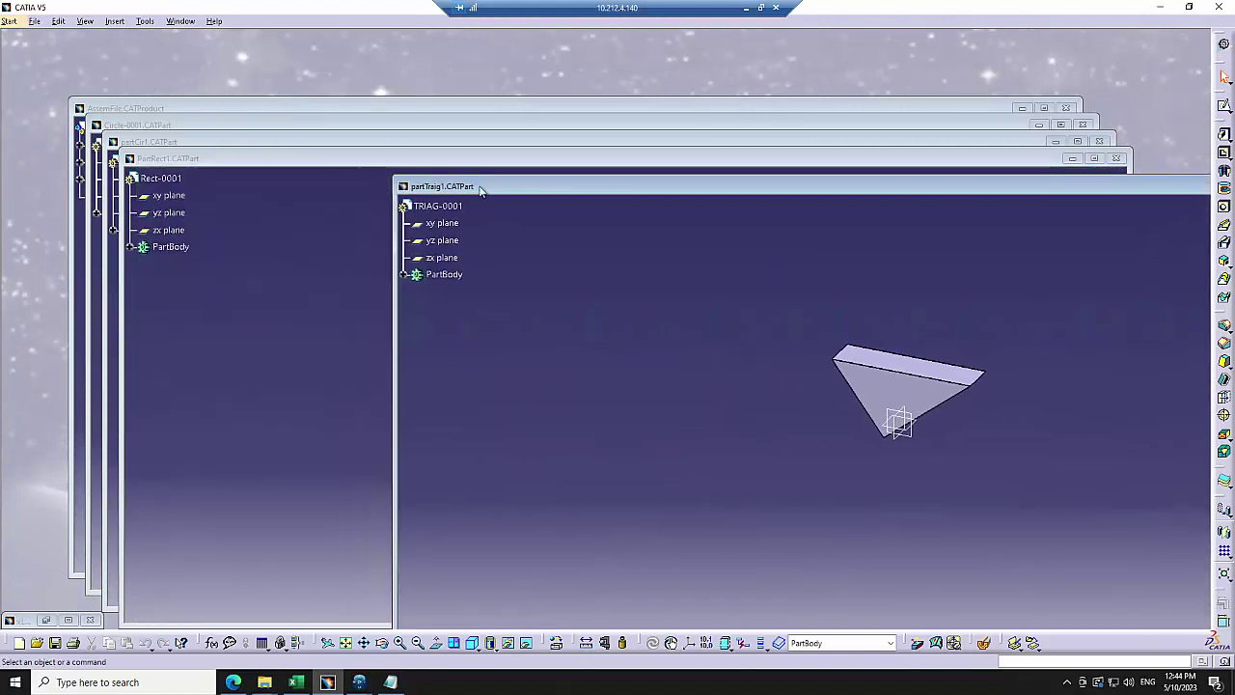
pyautogui.click(178, 147)
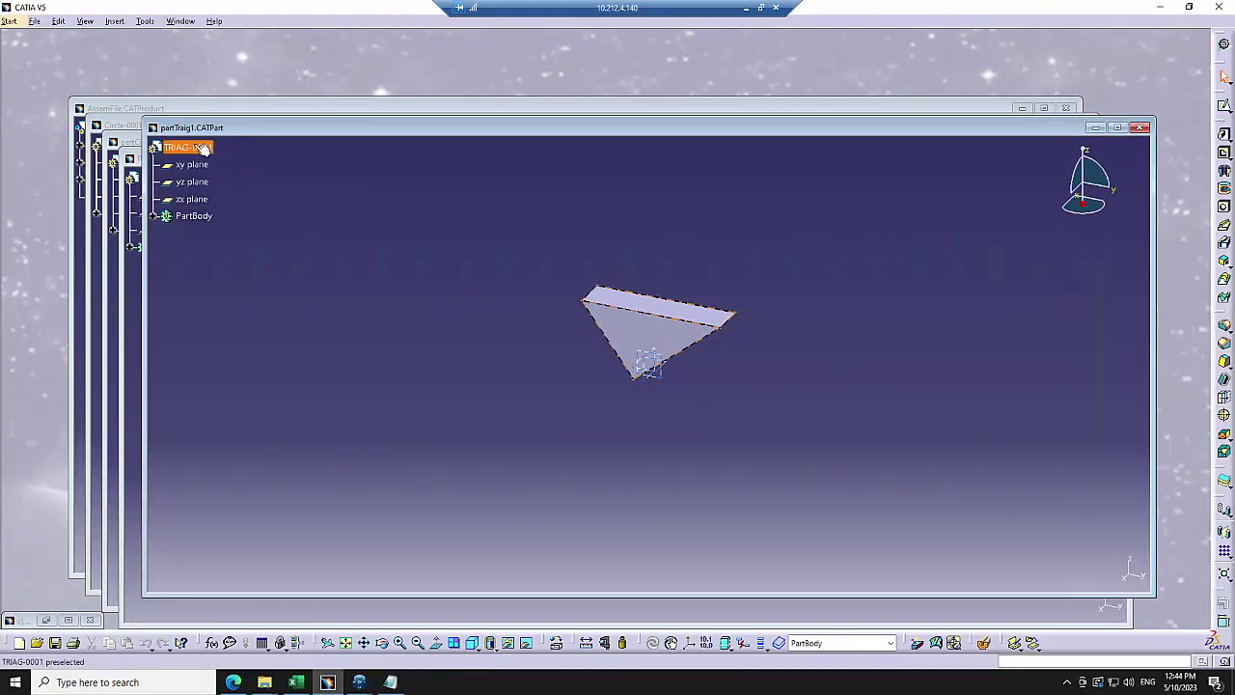
pyautogui.rightClick(193, 147)
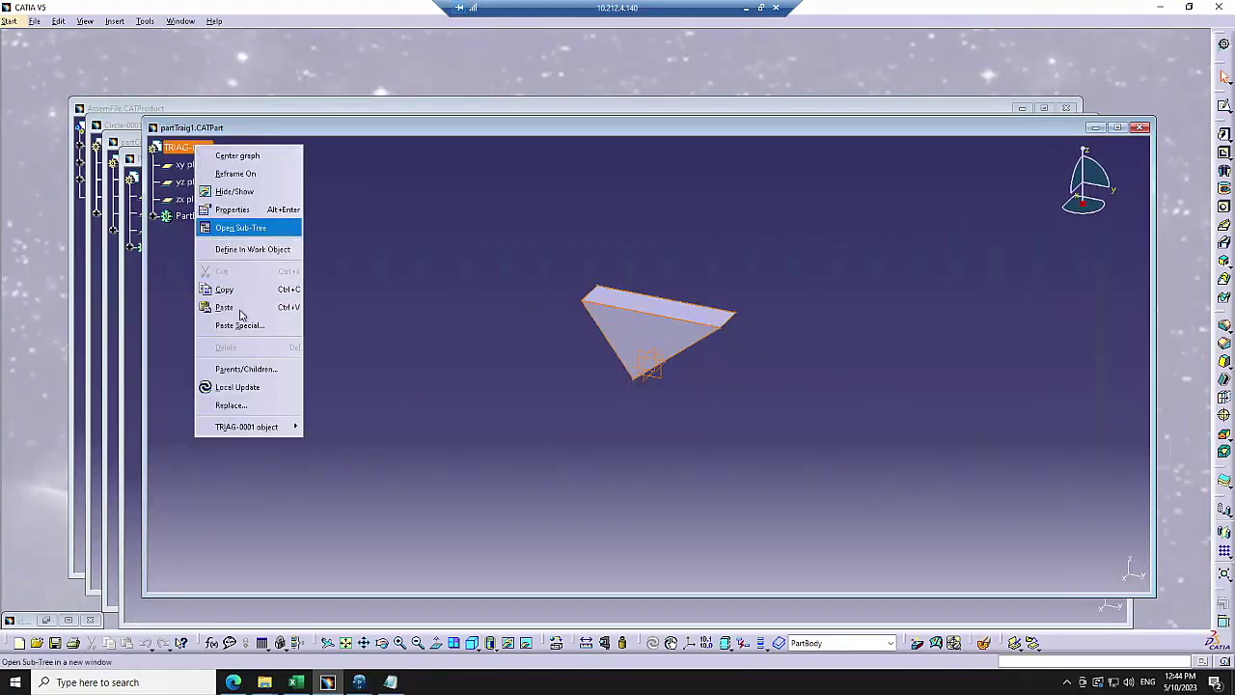
pyautogui.click(242, 209)
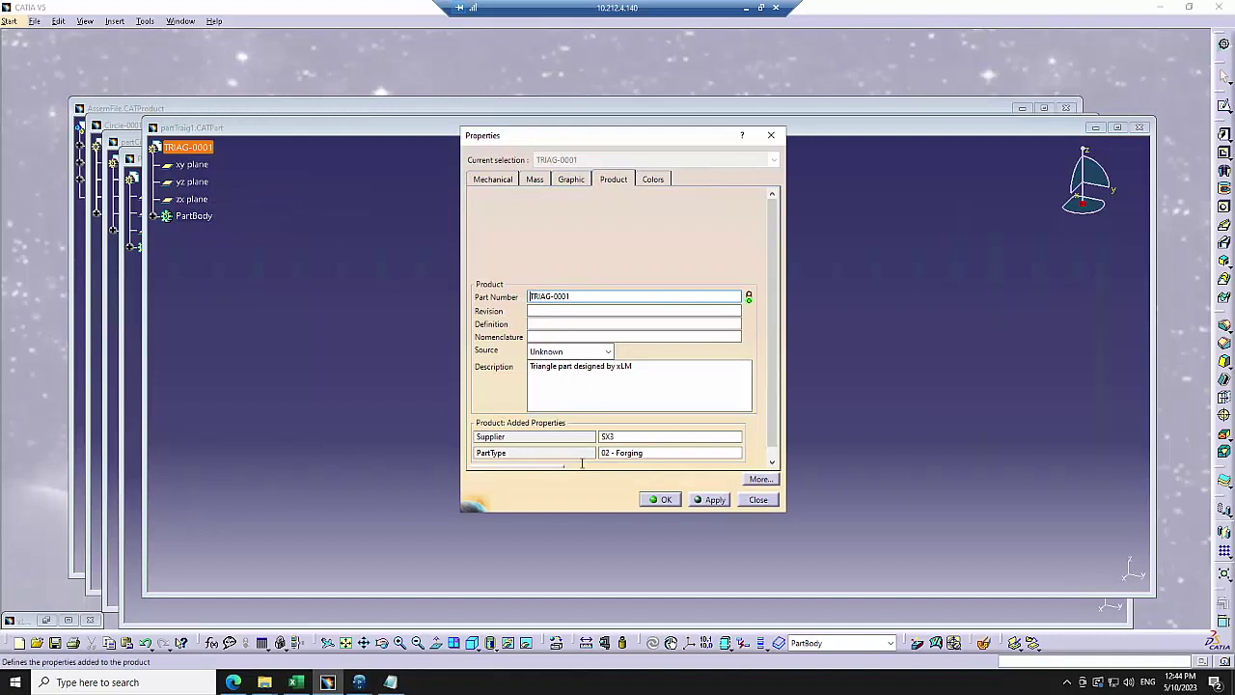
pyautogui.click(758, 500)
# Review Circle-0001's properties, showing supplier SX1 and part type 02- Forging.
pyautogui.moveTo(283, 133); pyautogui.dragTo(552, 243)
pyautogui.click(377, 218)
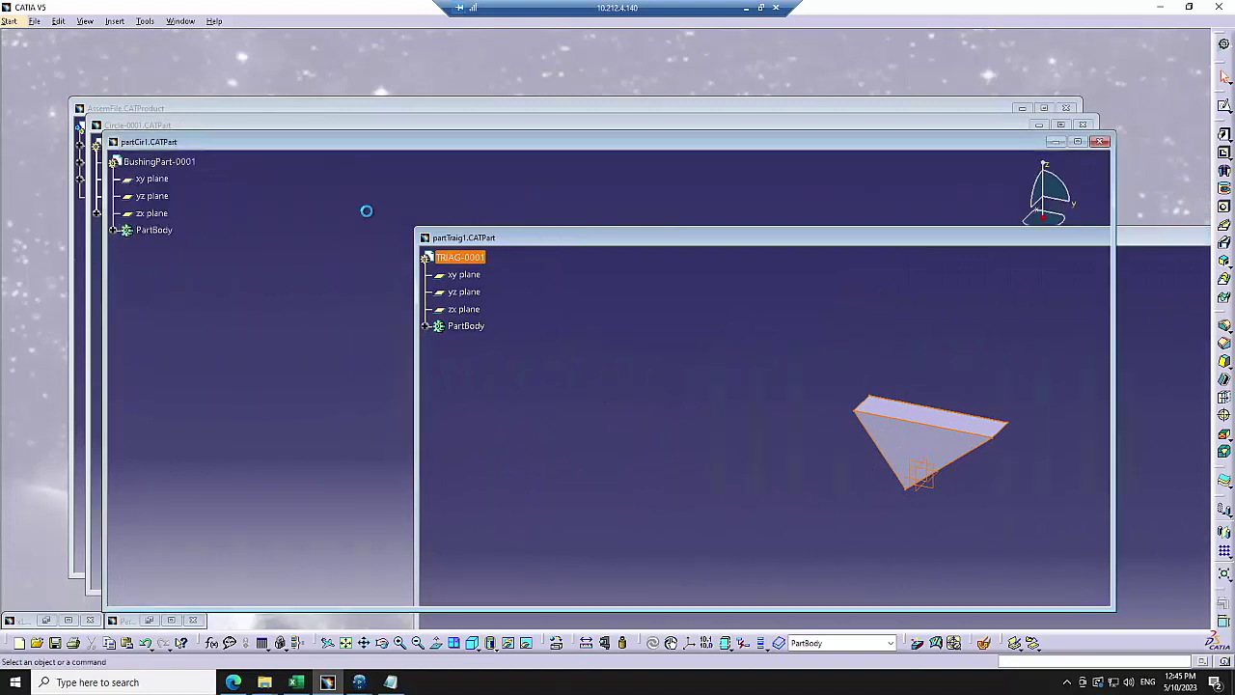
pyautogui.click(246, 126)
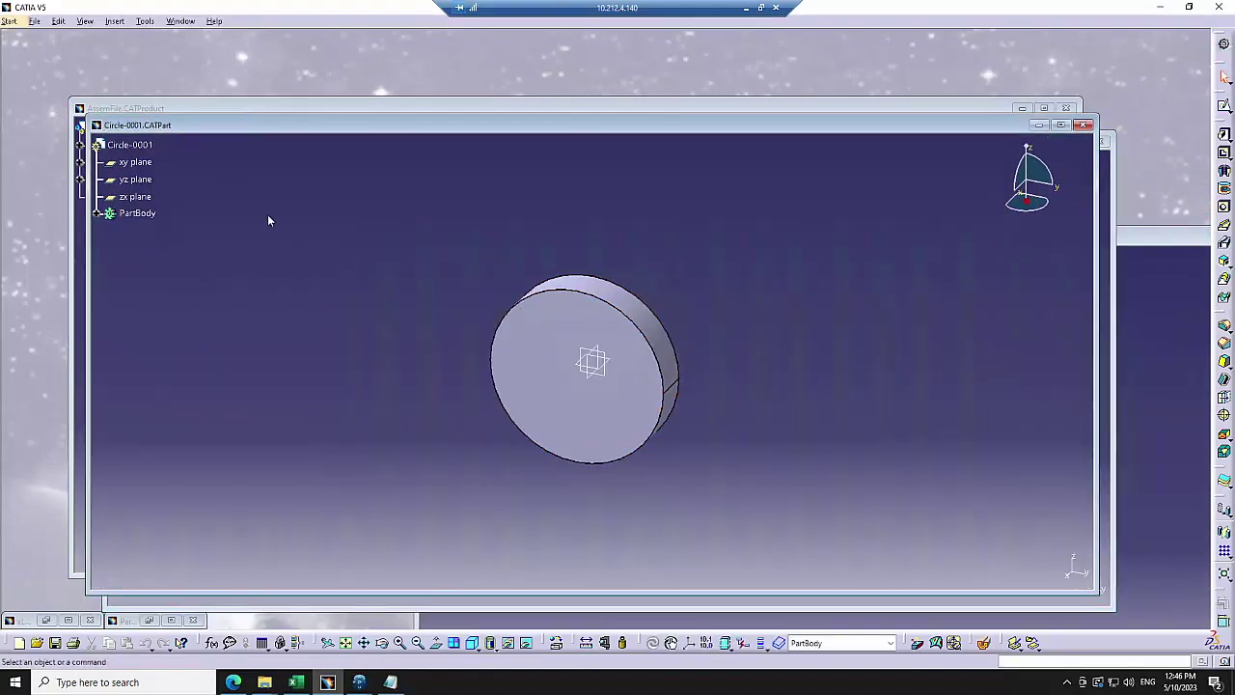
pyautogui.click(144, 147)
pyautogui.rightClick(132, 145)
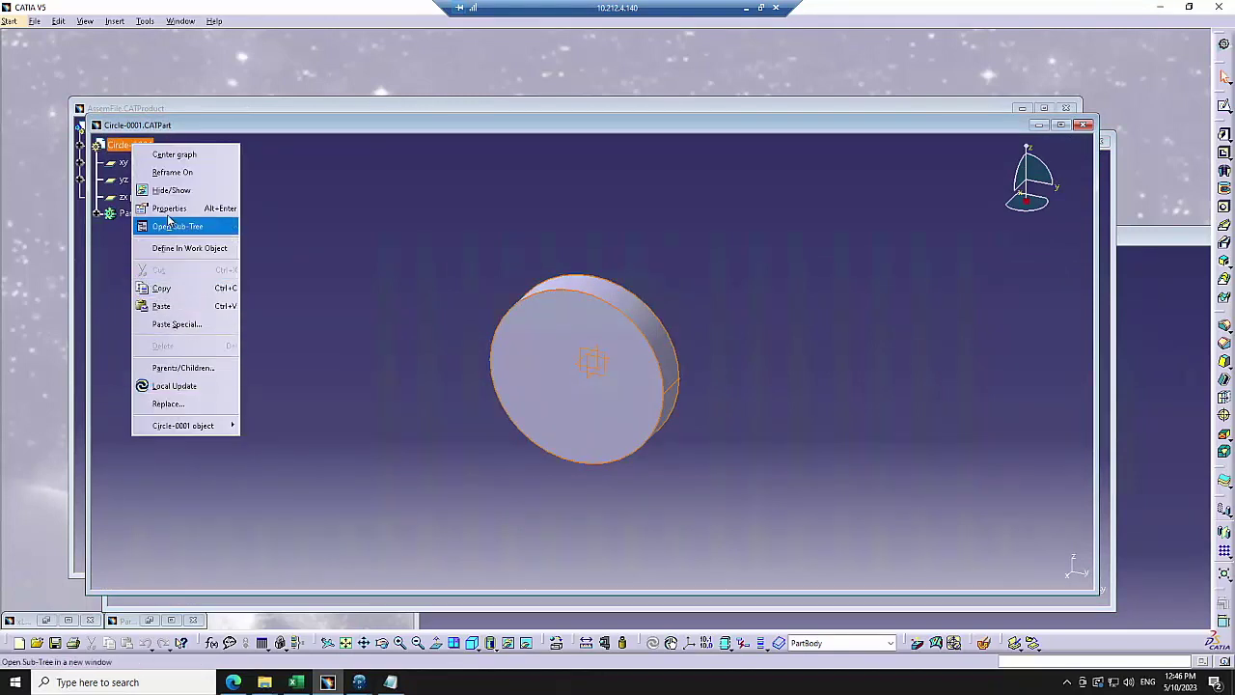
pyautogui.click(164, 212)
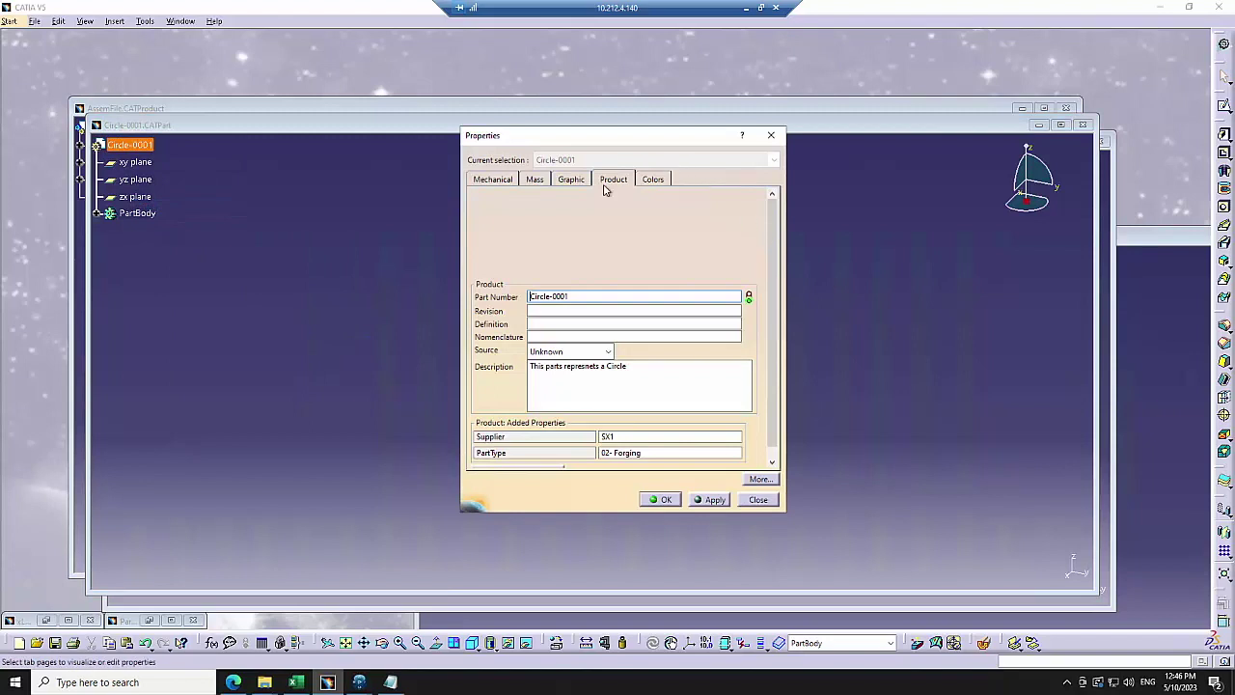
pyautogui.click(758, 498)
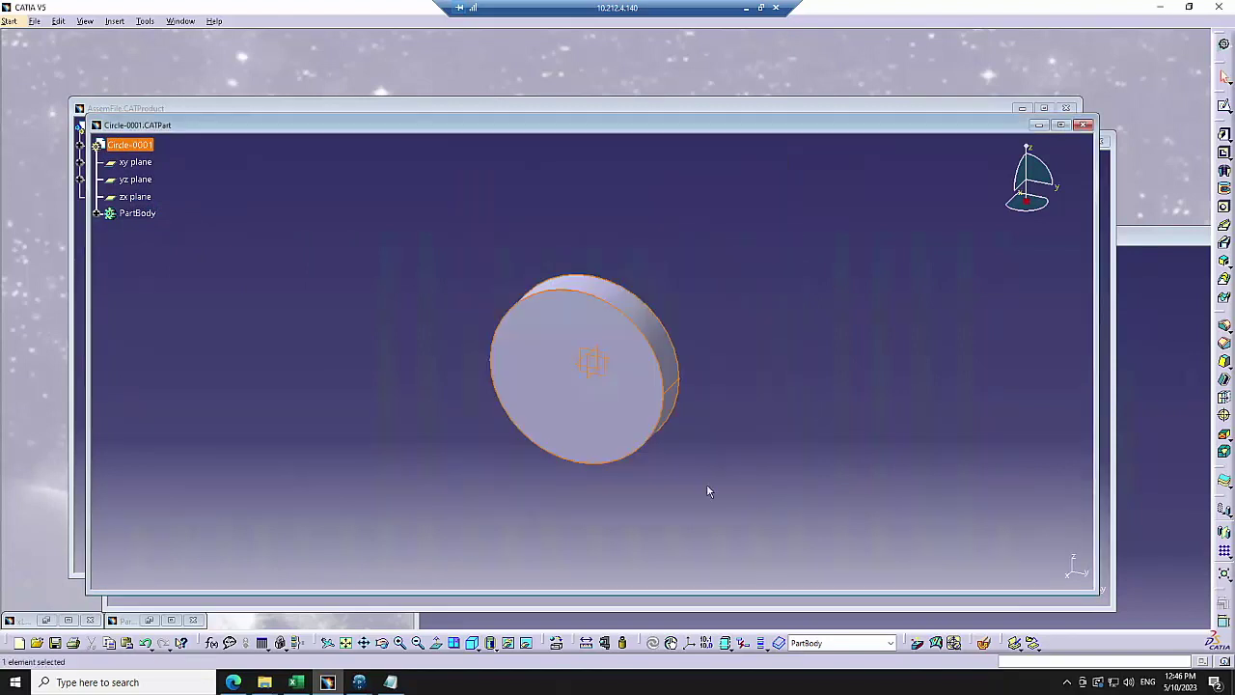
pyautogui.click(255, 108)
pyautogui.click(125, 127)
# Review XLM-ASSEM-0001's Product properties: supplier SX1, part type 02 - Forging.
pyautogui.rightClick(129, 132)
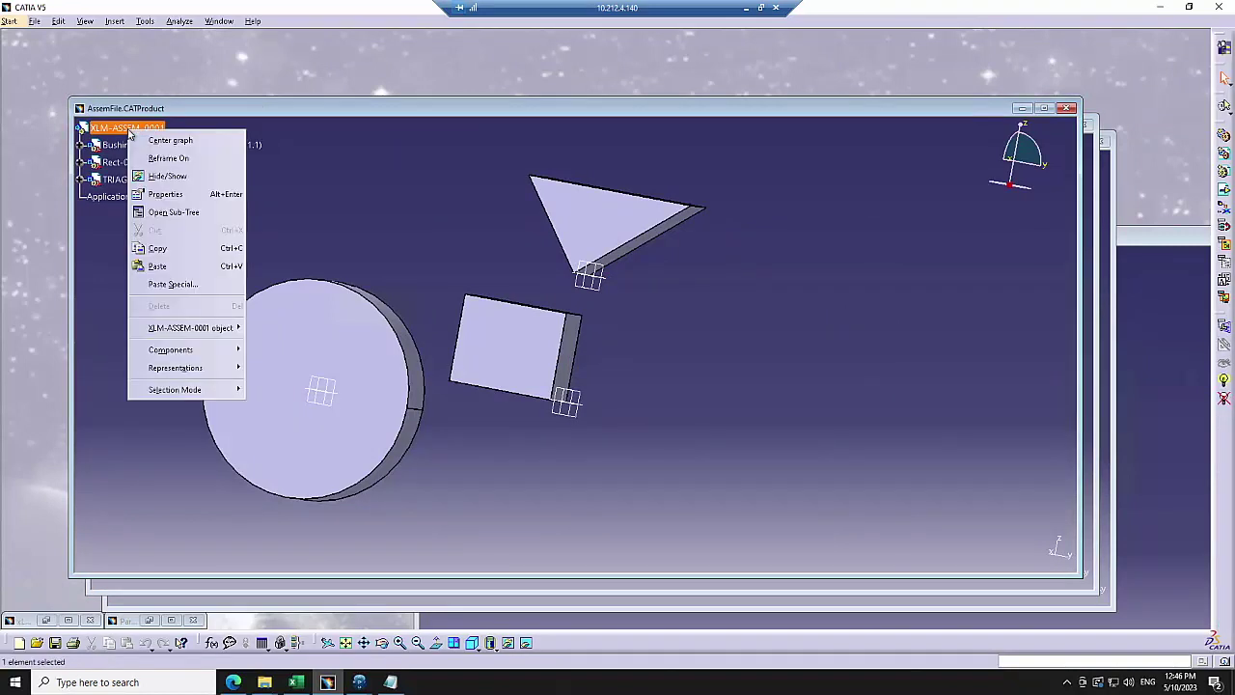
pyautogui.click(178, 194)
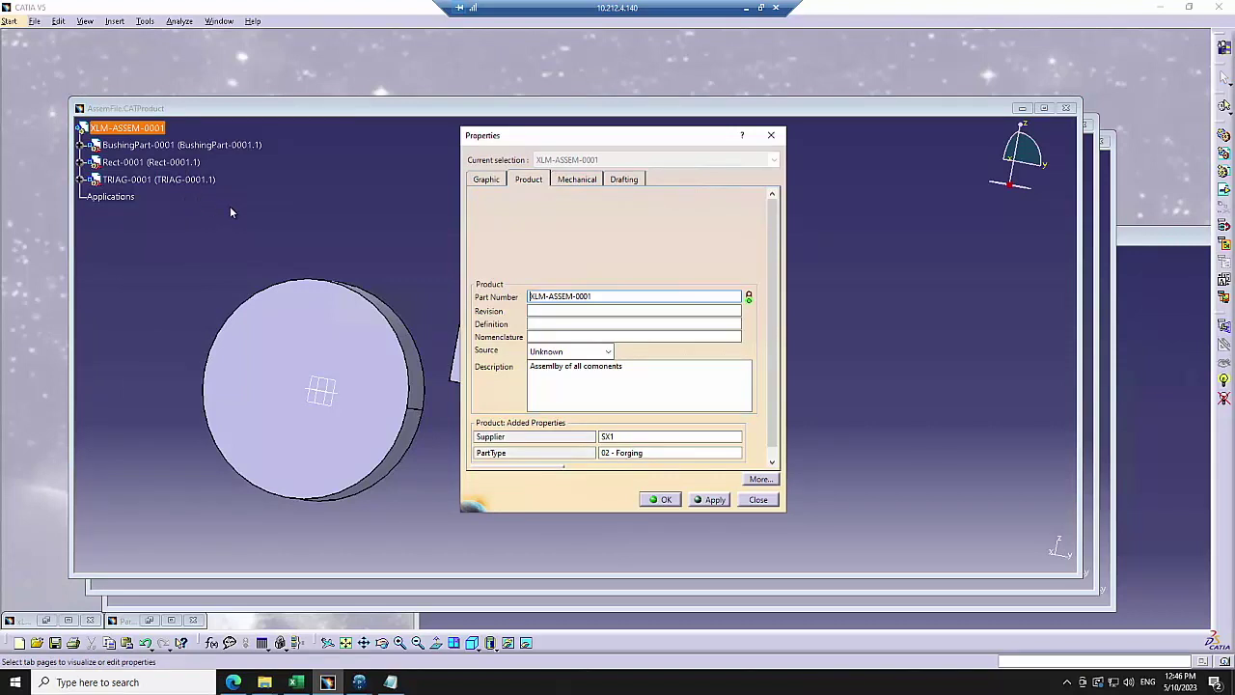
pyautogui.click(761, 500)
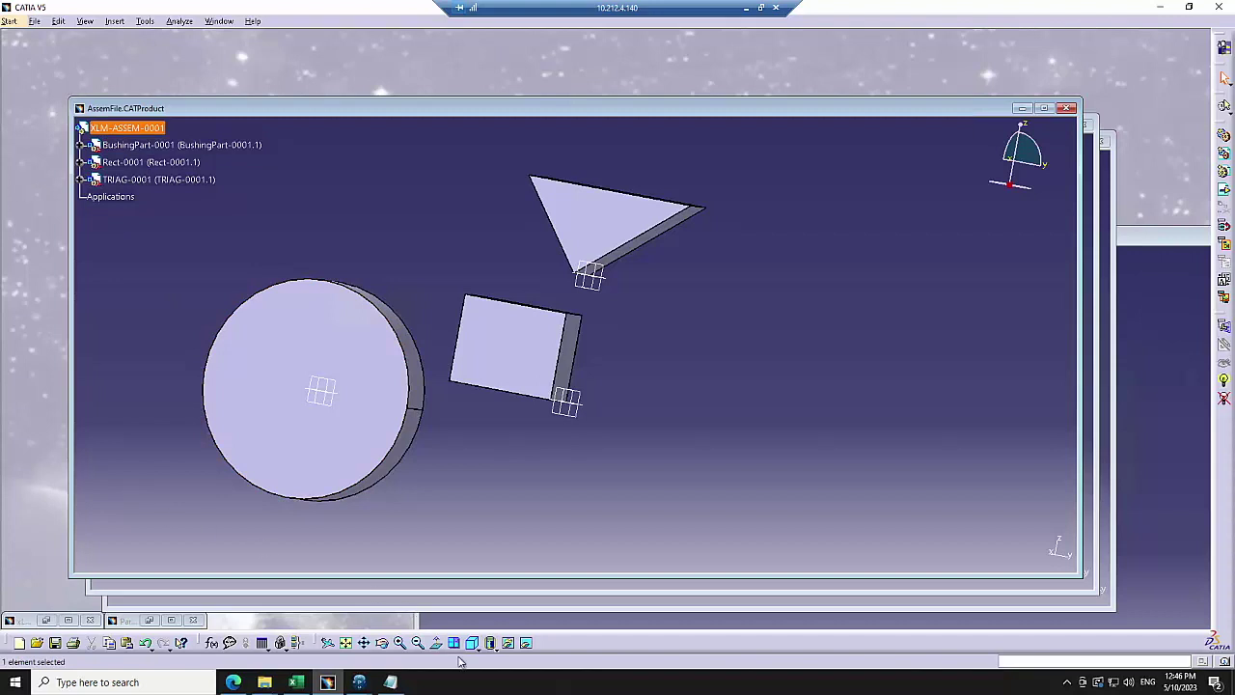
pyautogui.click(360, 683)
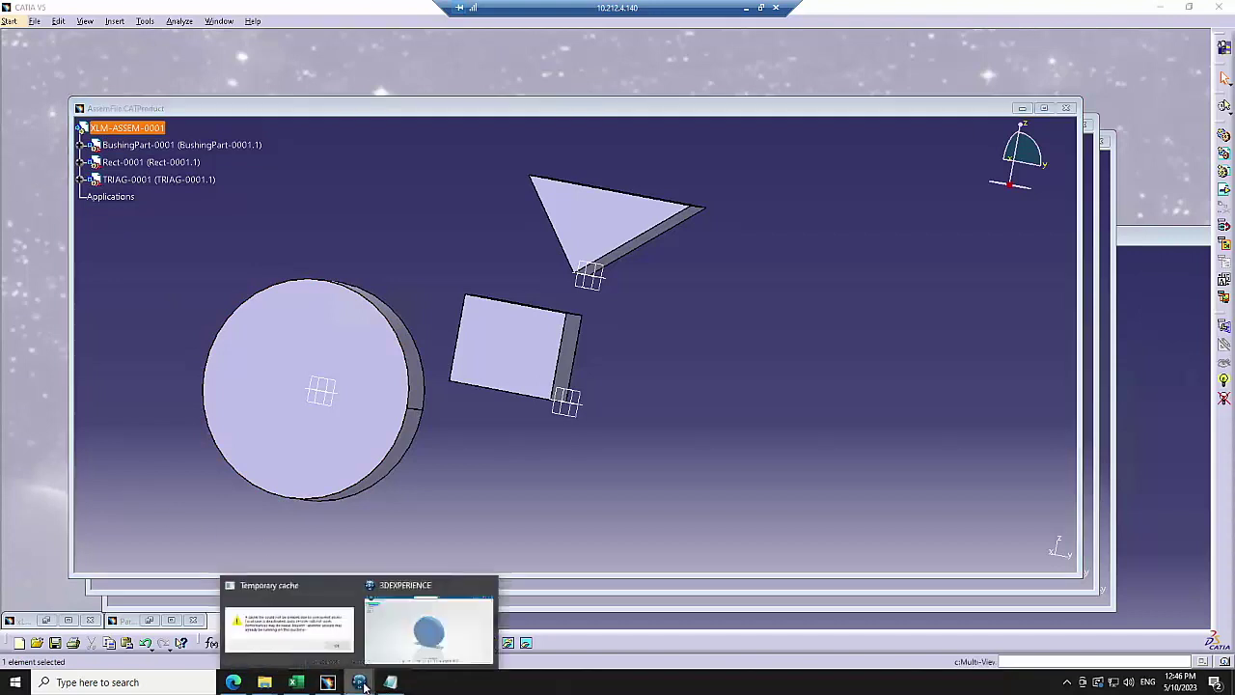
# Switch to 3DEXPERIENCE, open a new empty tab and show the Import options.
pyautogui.click(390, 633)
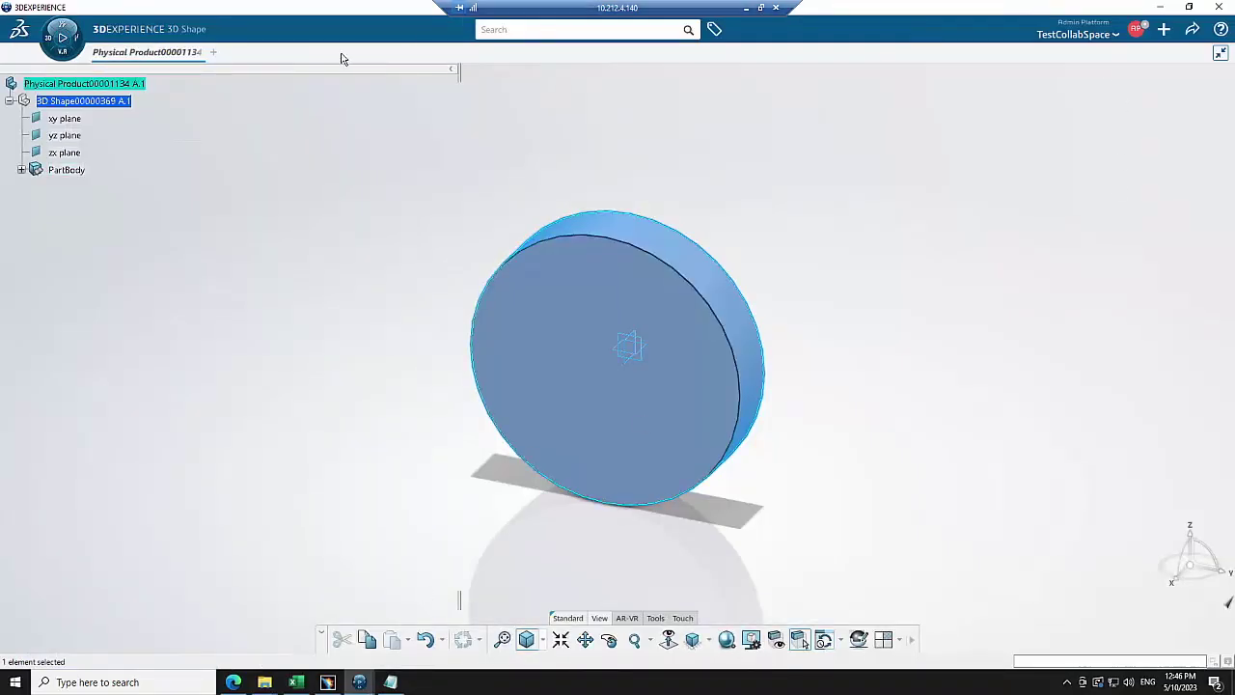
pyautogui.click(211, 54)
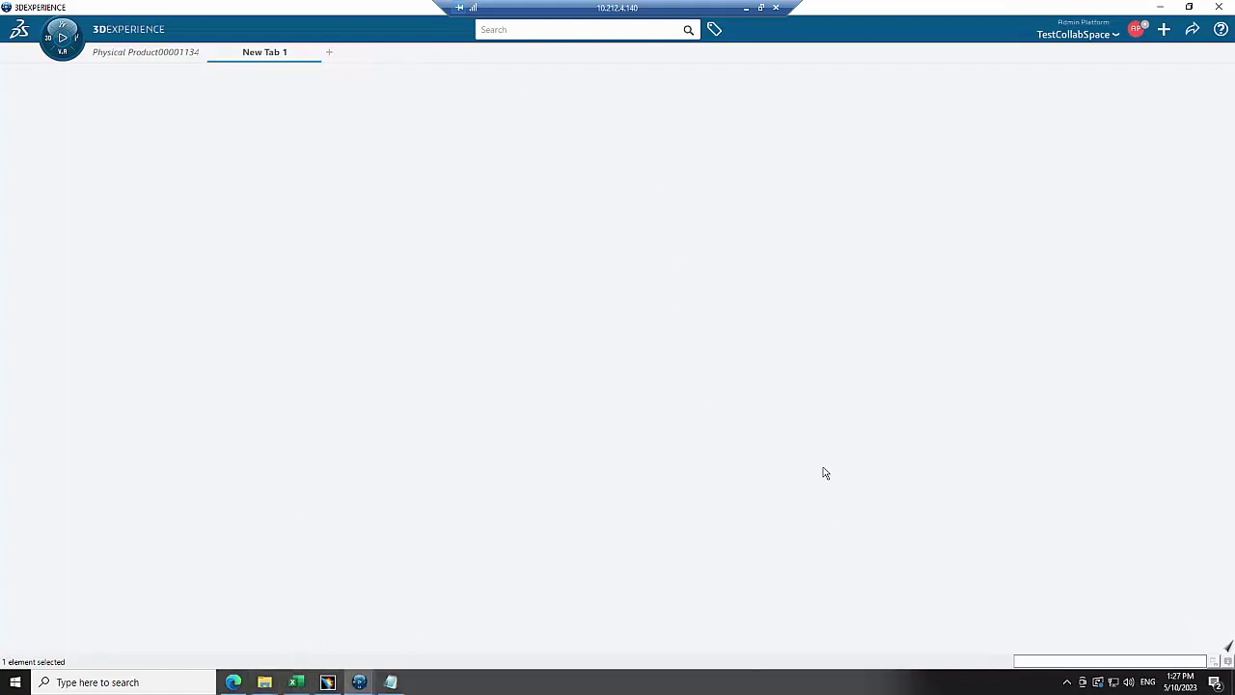
pyautogui.click(1192, 31)
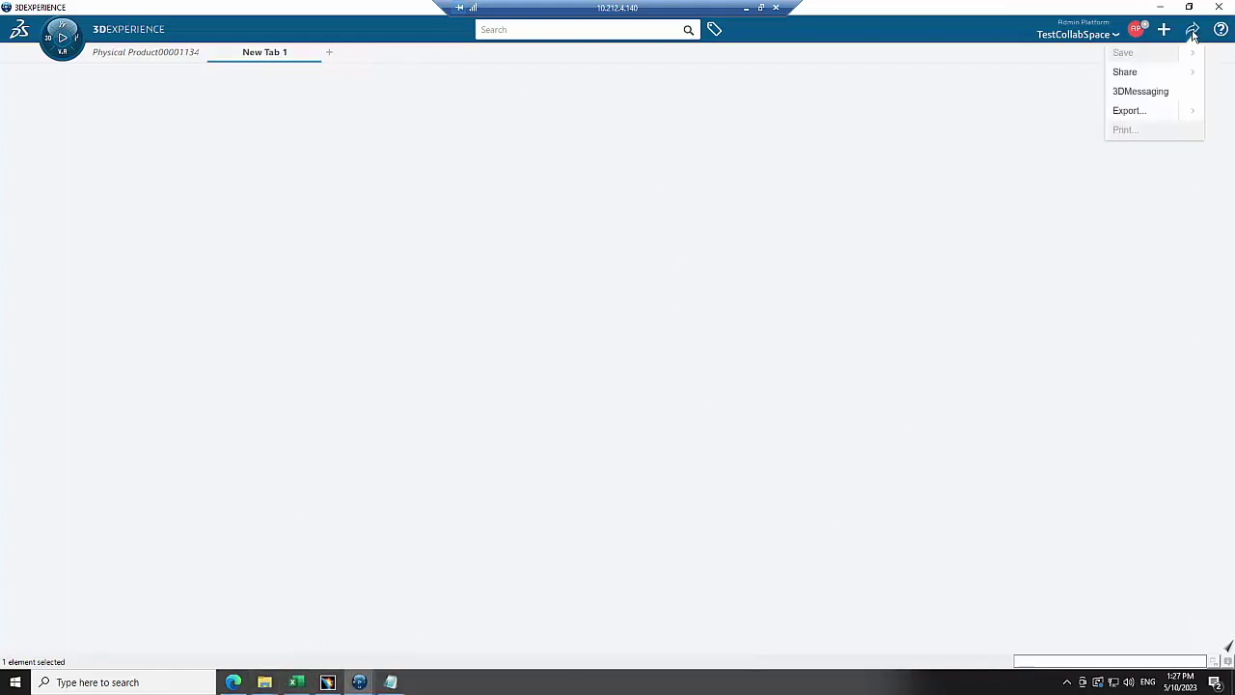
pyautogui.click(1163, 31)
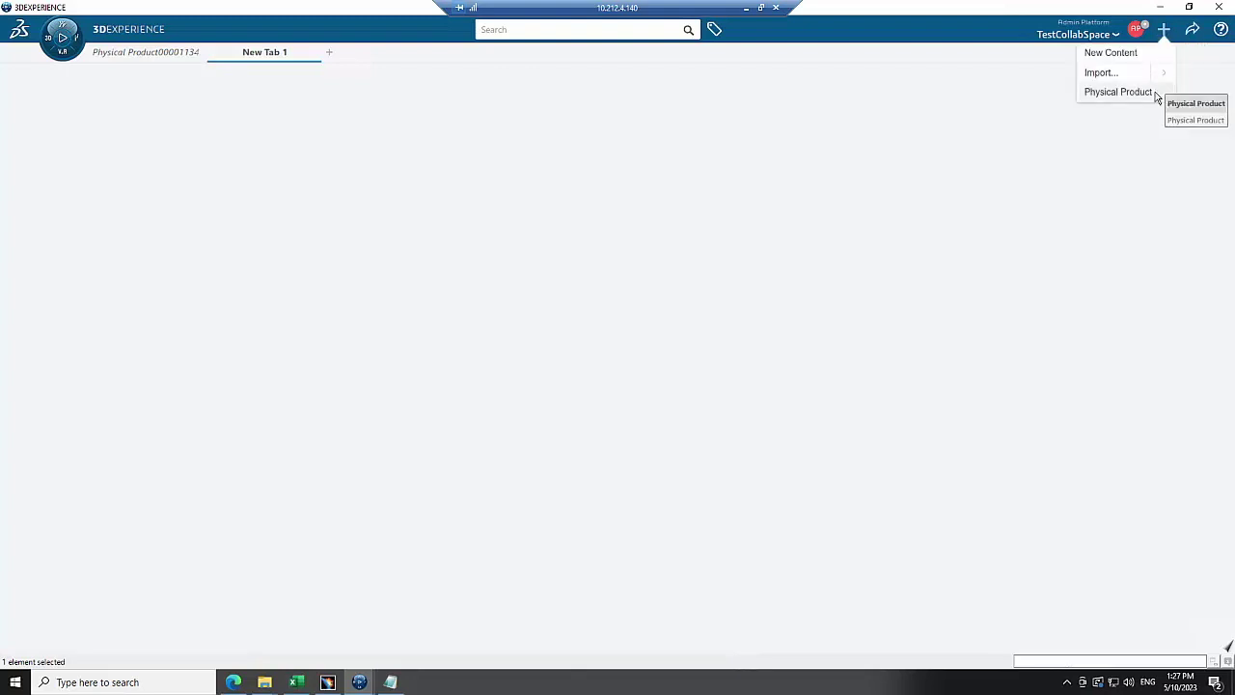
pyautogui.click(1163, 77)
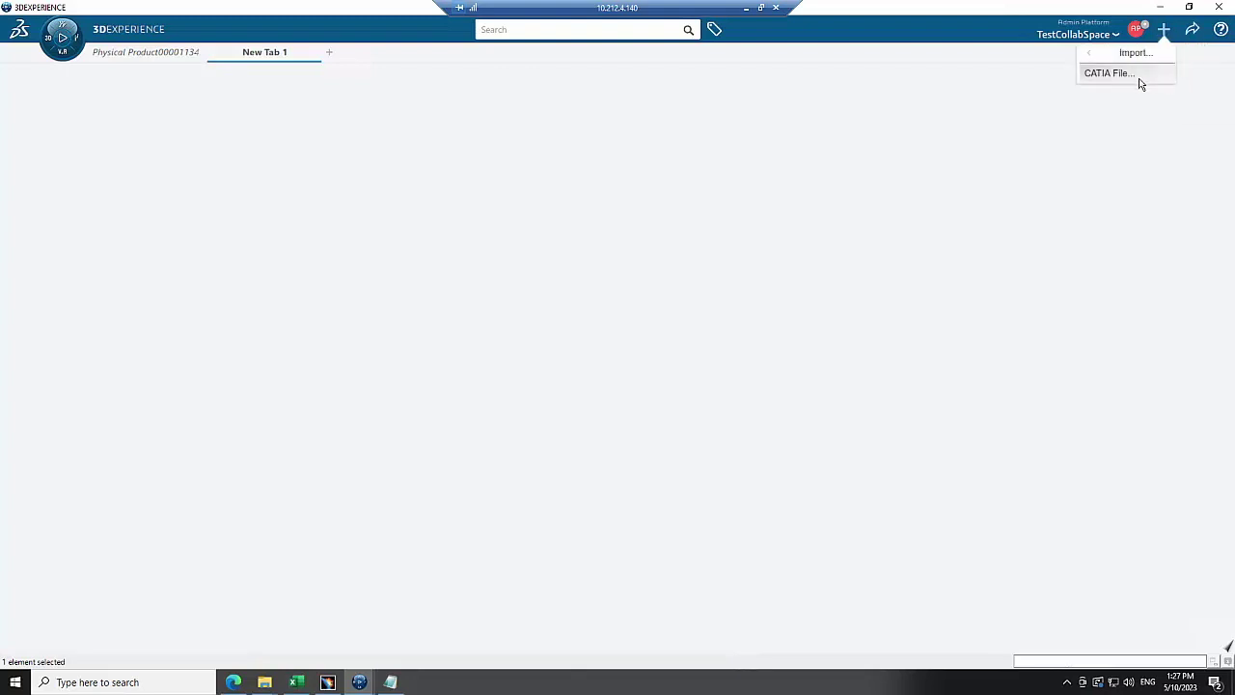
# Select AssemFile plus four CATPart files (Circle-0001, PartRect1, partTraig1) and start importing them.
pyautogui.click(1109, 74)
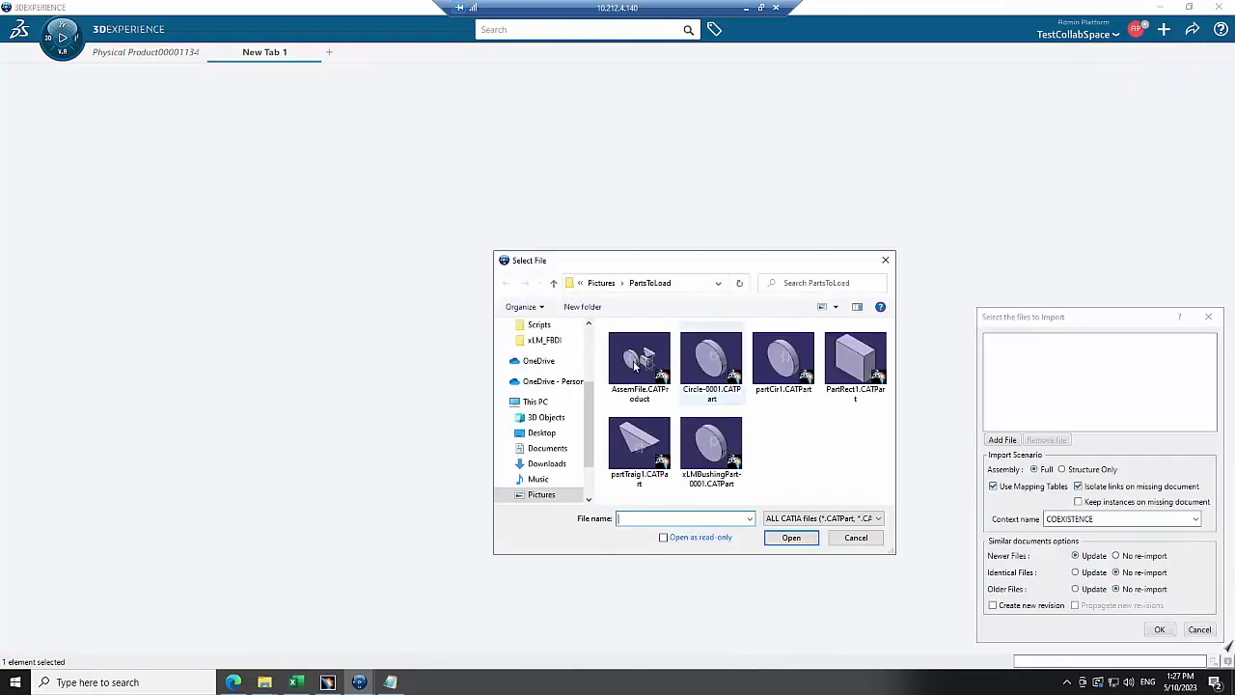
pyautogui.keyDown('ctrl'); pyautogui.click(726, 369); pyautogui.keyUp('ctrl')
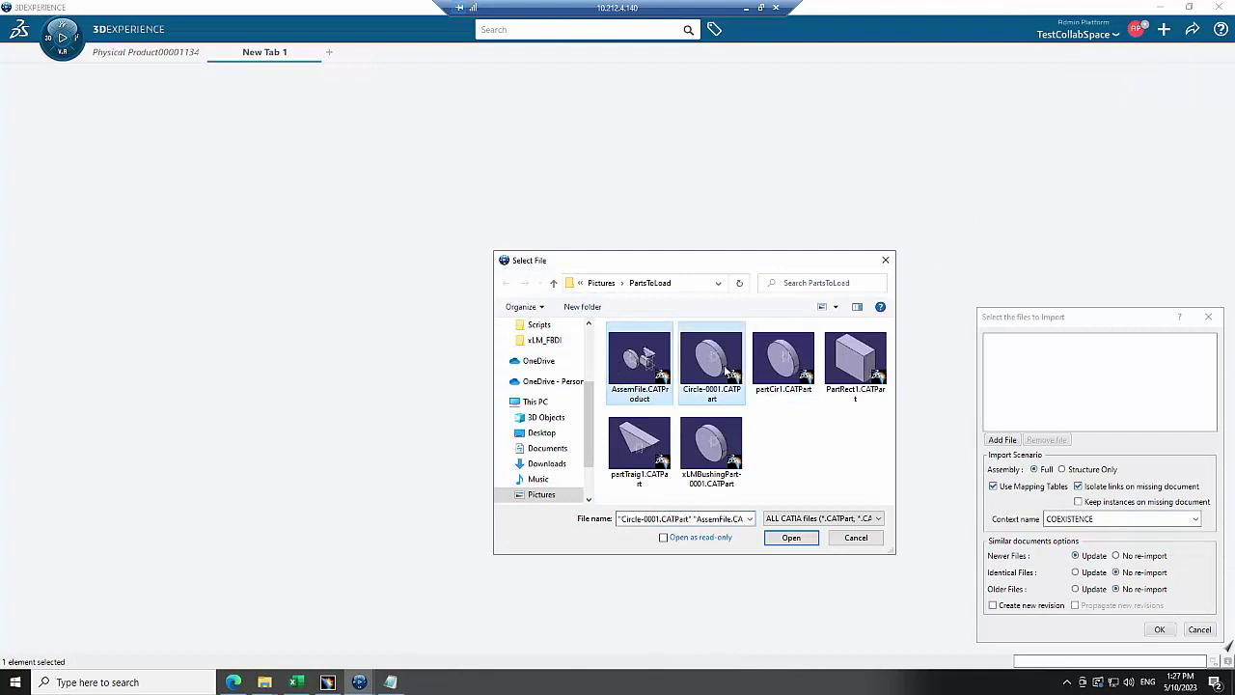
pyautogui.keyDown('ctrl'); pyautogui.click(799, 372); pyautogui.keyUp('ctrl')
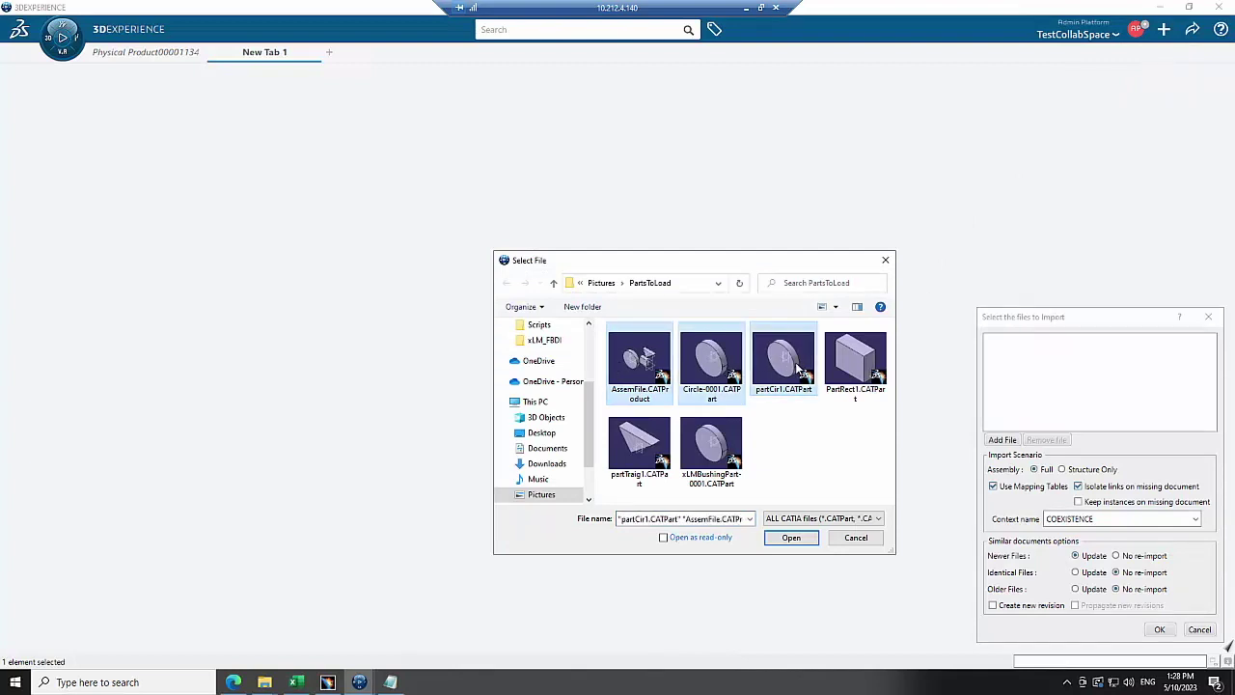
pyautogui.keyDown('ctrl'); pyautogui.click(855, 362); pyautogui.keyUp('ctrl')
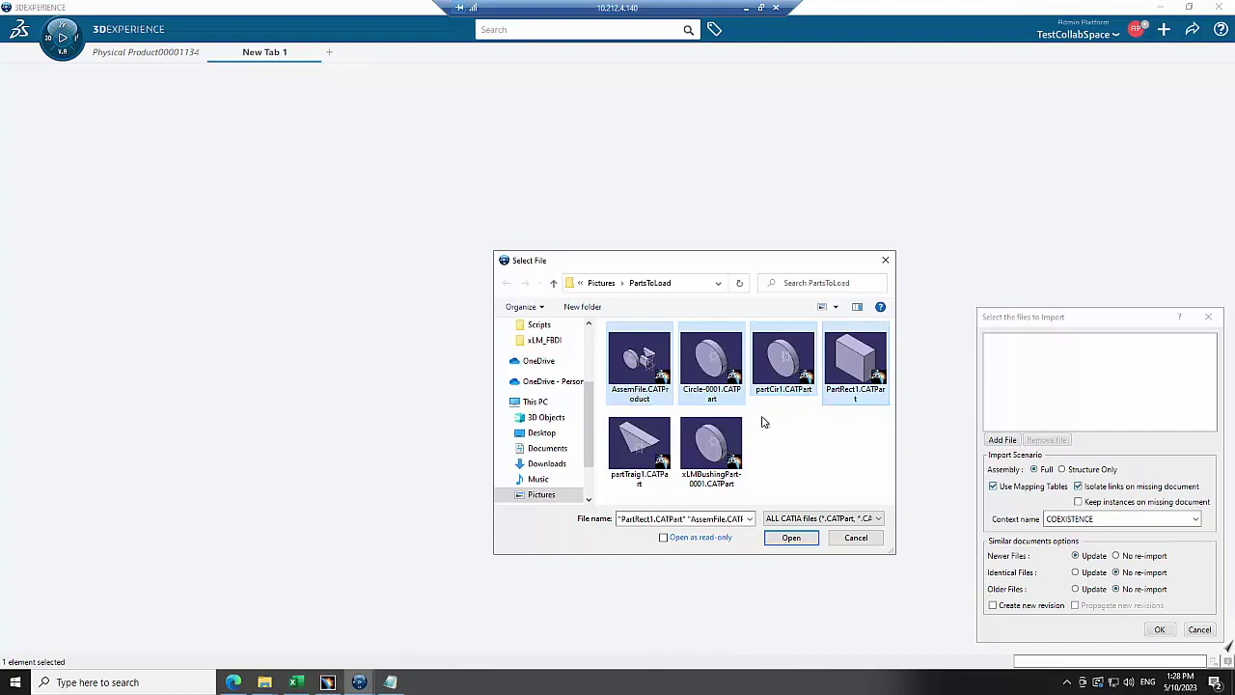
pyautogui.keyDown('ctrl'); pyautogui.click(644, 444); pyautogui.keyUp('ctrl')
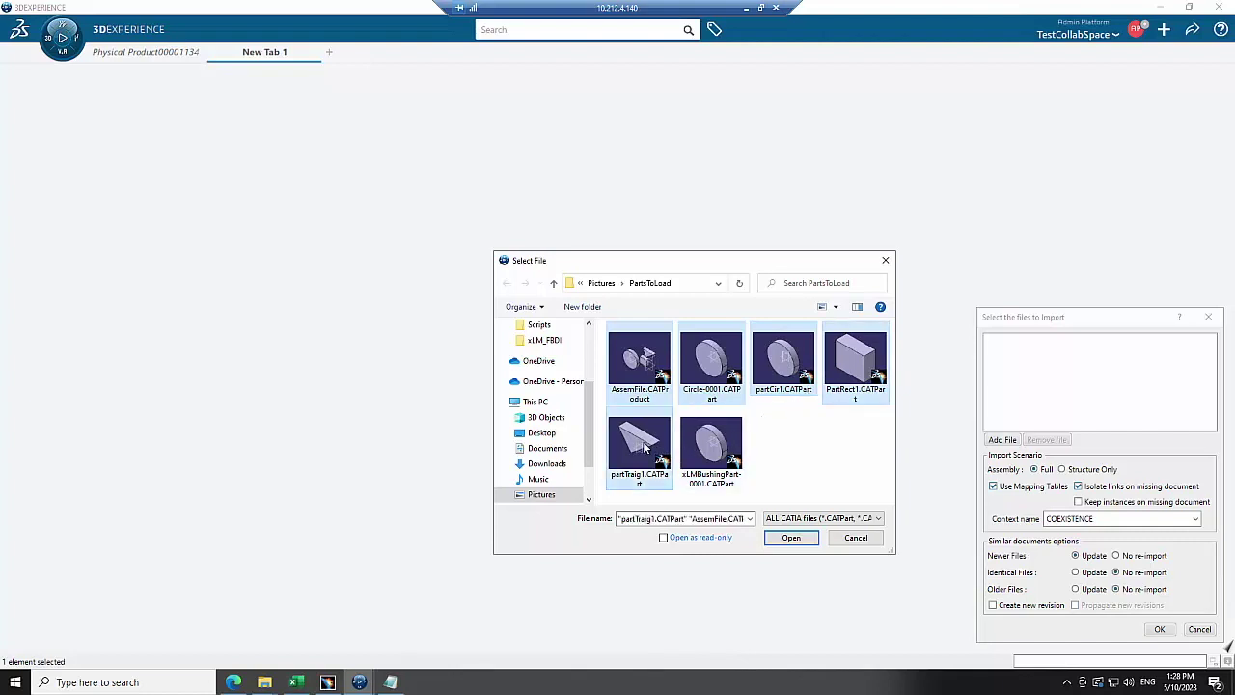
pyautogui.click(787, 540)
pyautogui.click(1160, 630)
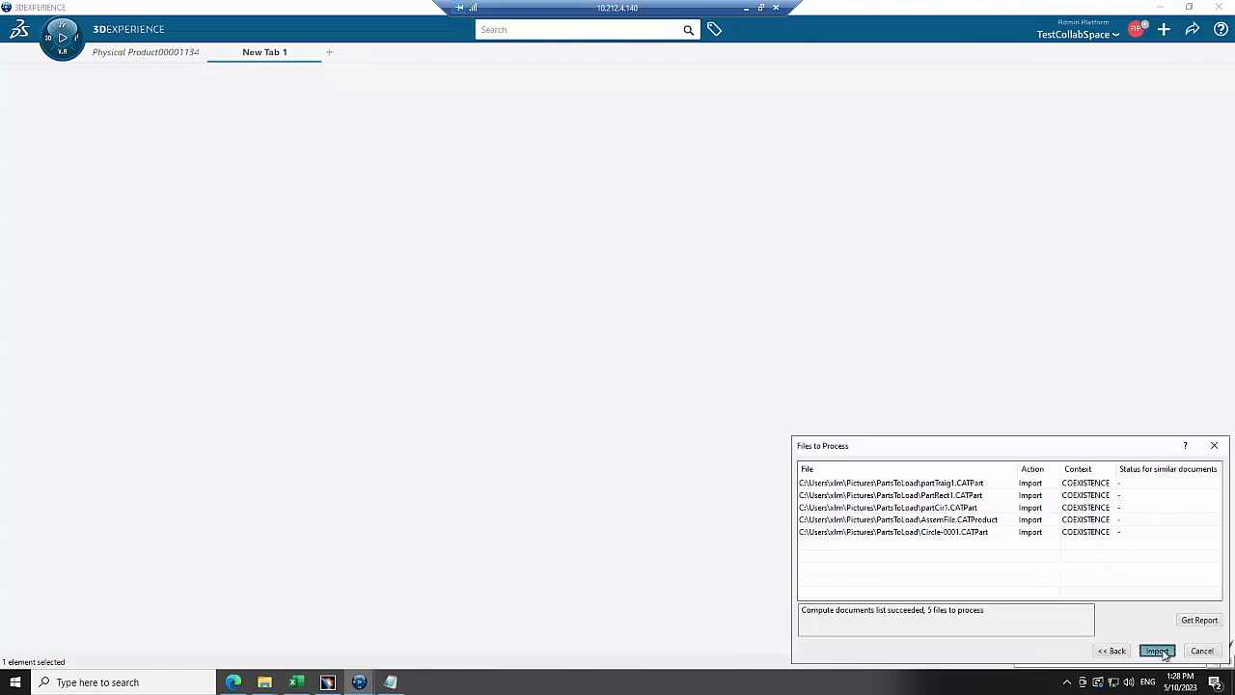
pyautogui.click(1158, 650)
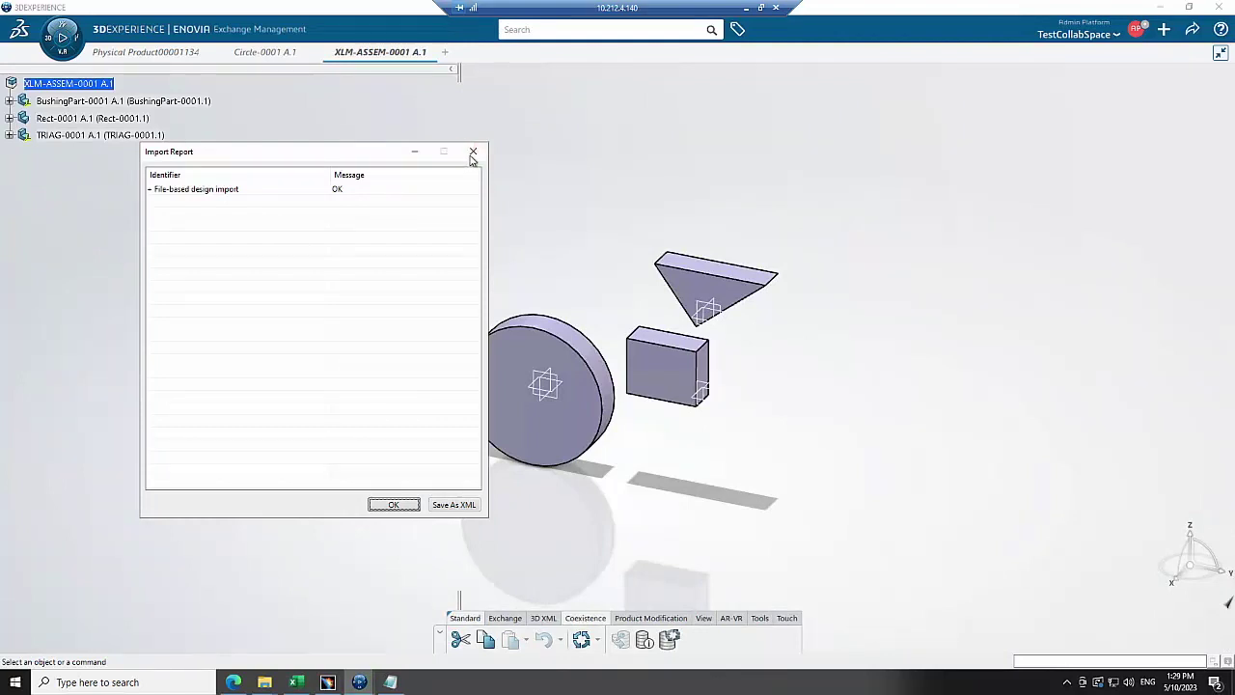
# Let the five-file import finish, then dismiss the Import Report.
pyautogui.click(473, 157)
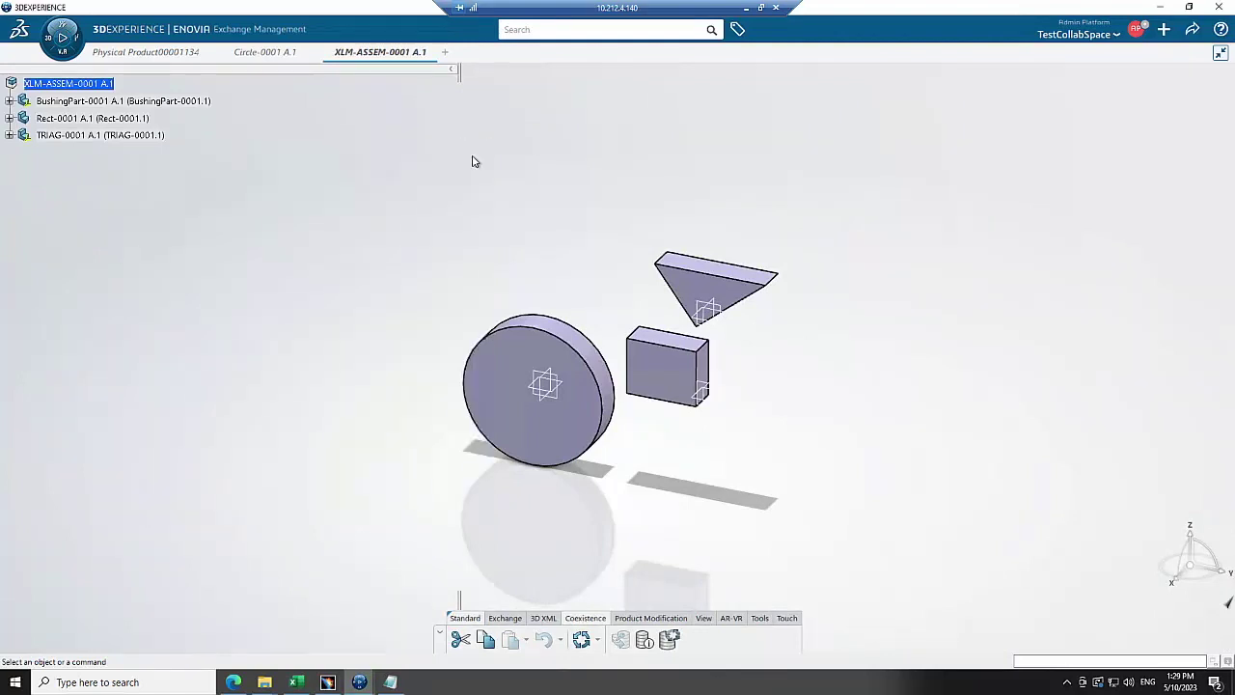
# Review XLM-ASSEM-0001's attributes: Part Type 02- Forging, Supplier SX1, cage code TMX1.
pyautogui.click(96, 84)
pyautogui.rightClick(97, 85)
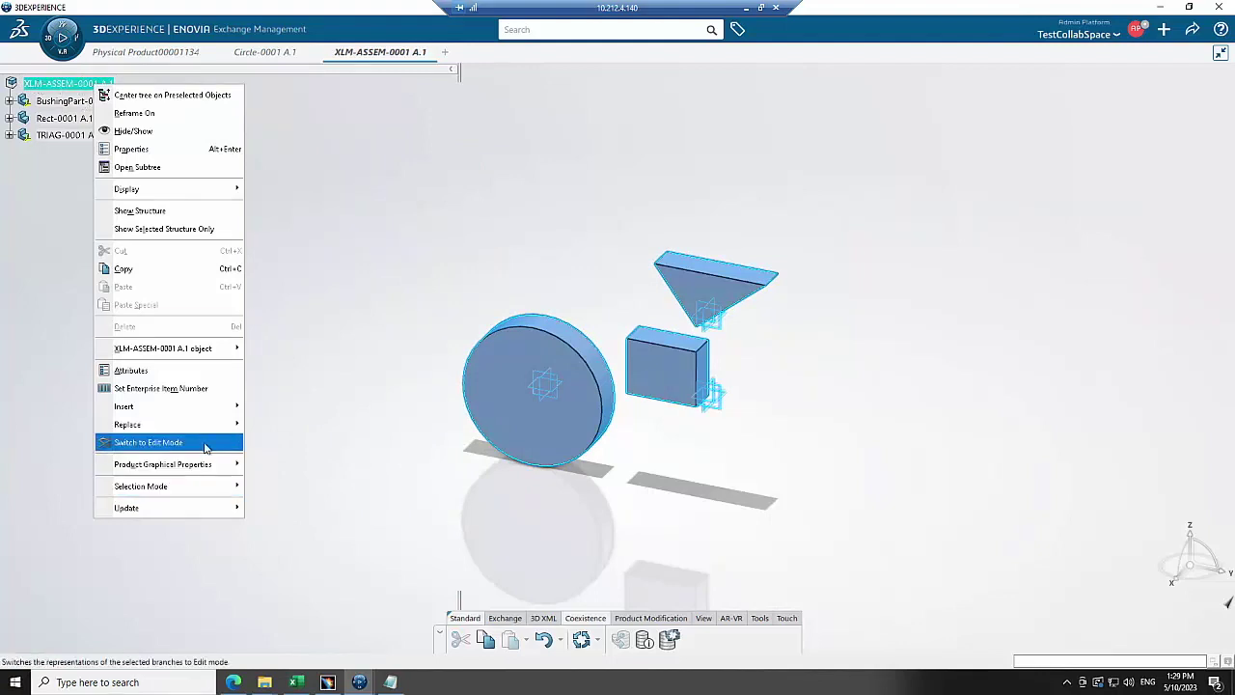
pyautogui.click(142, 376)
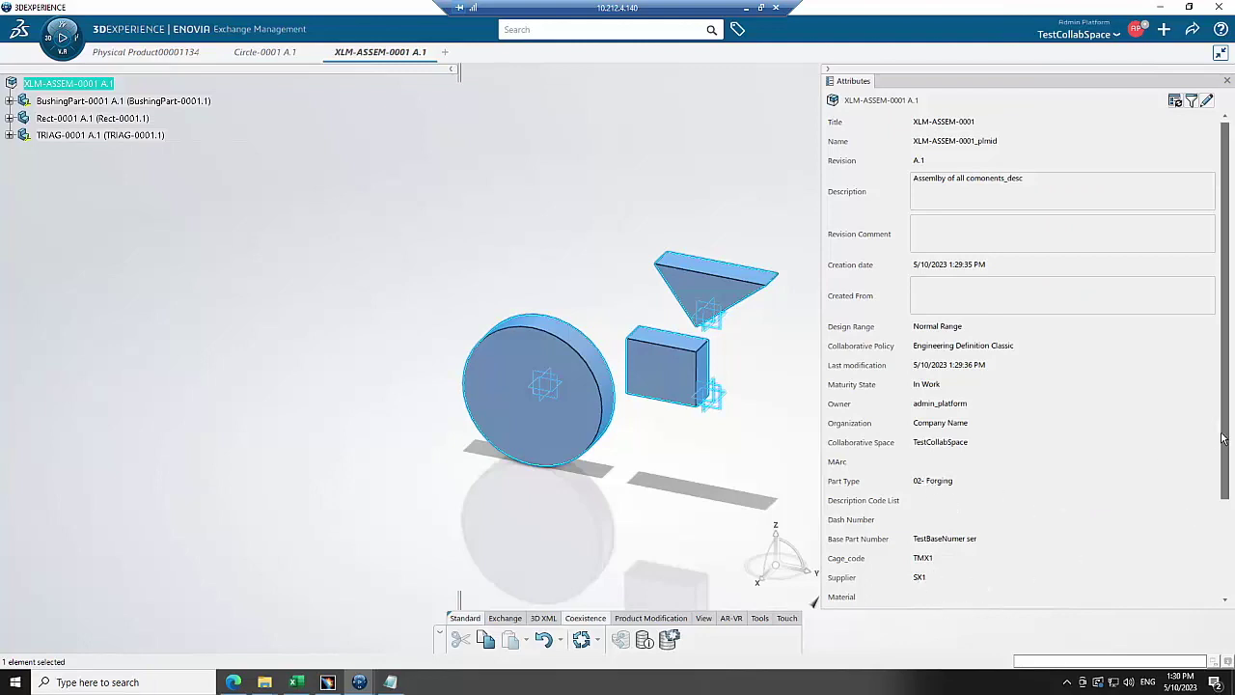
pyautogui.moveTo(1228, 424); pyautogui.dragTo(1222, 557)
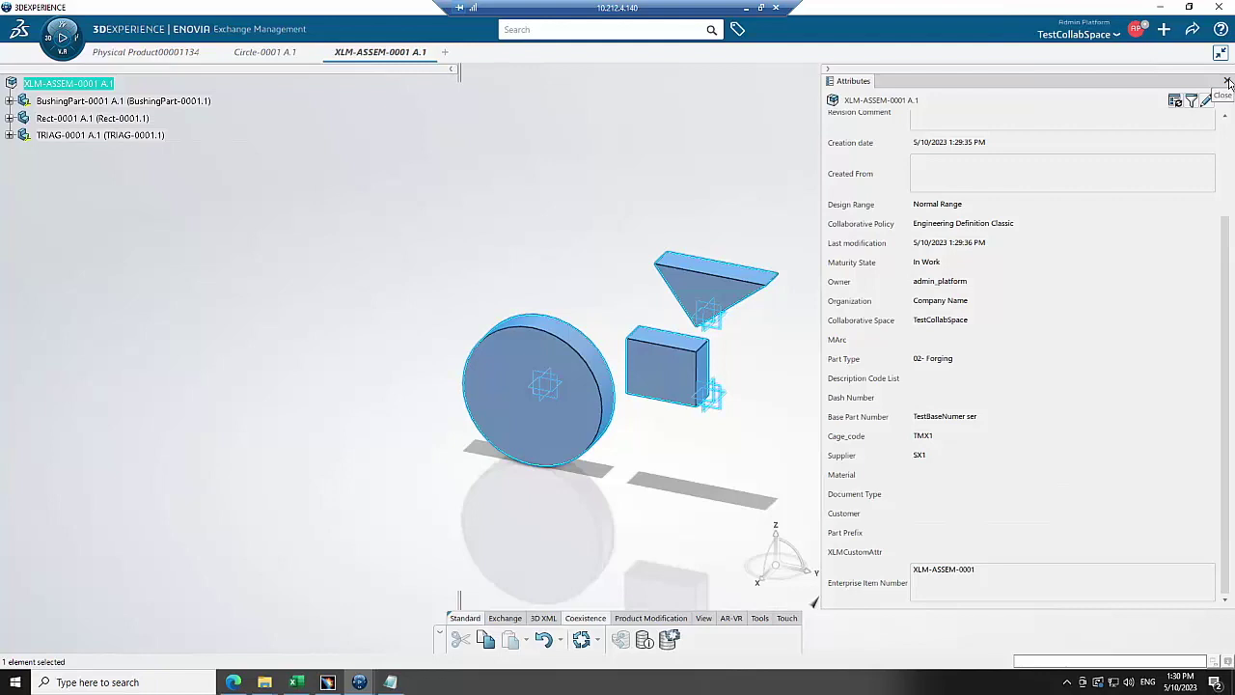
pyautogui.click(1228, 83)
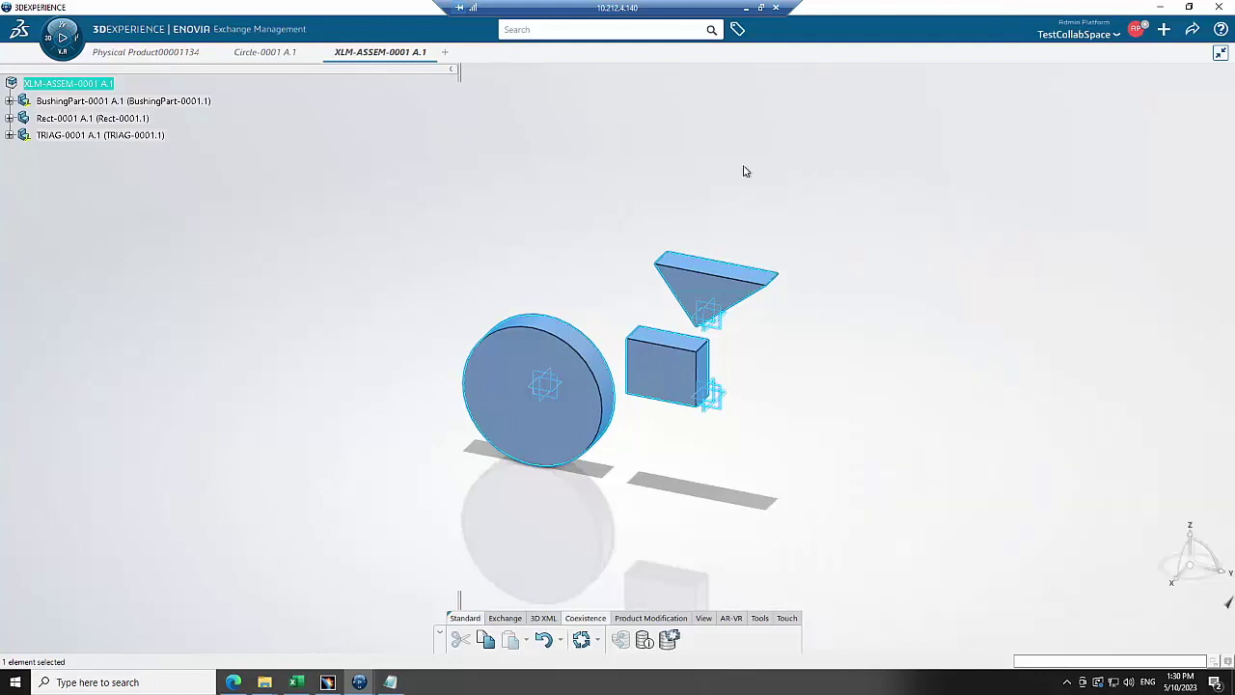
pyautogui.click(133, 119)
pyautogui.rightClick(133, 119)
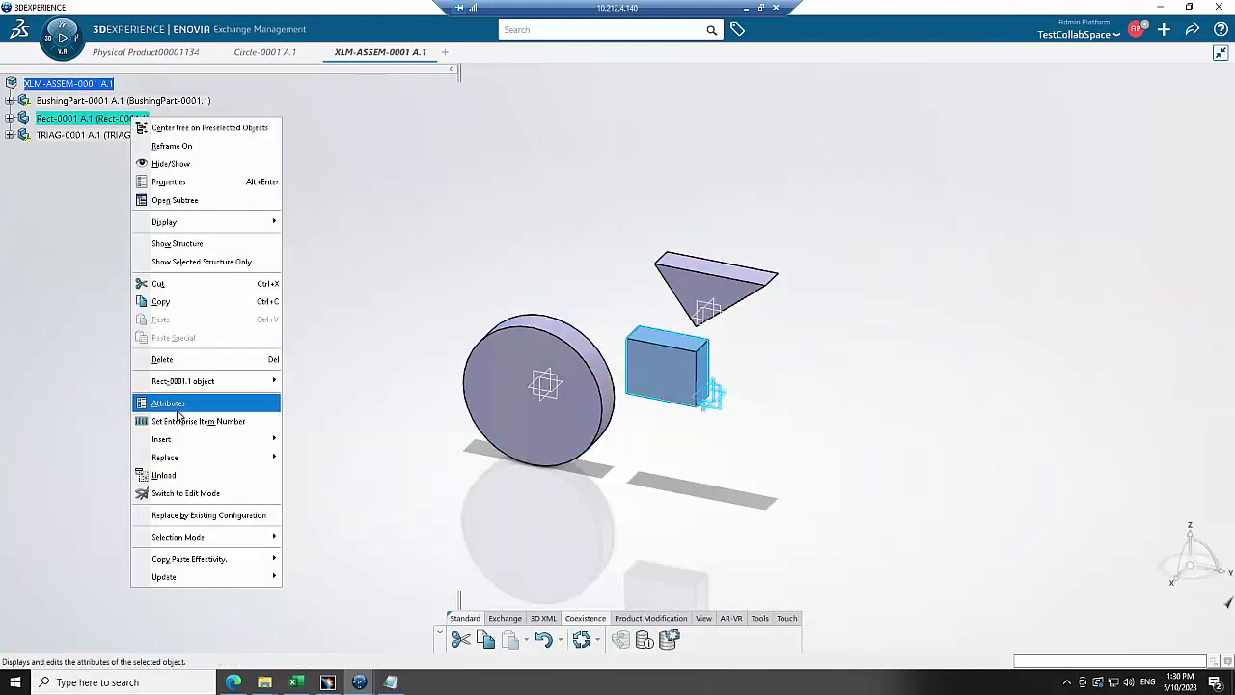
pyautogui.click(178, 407)
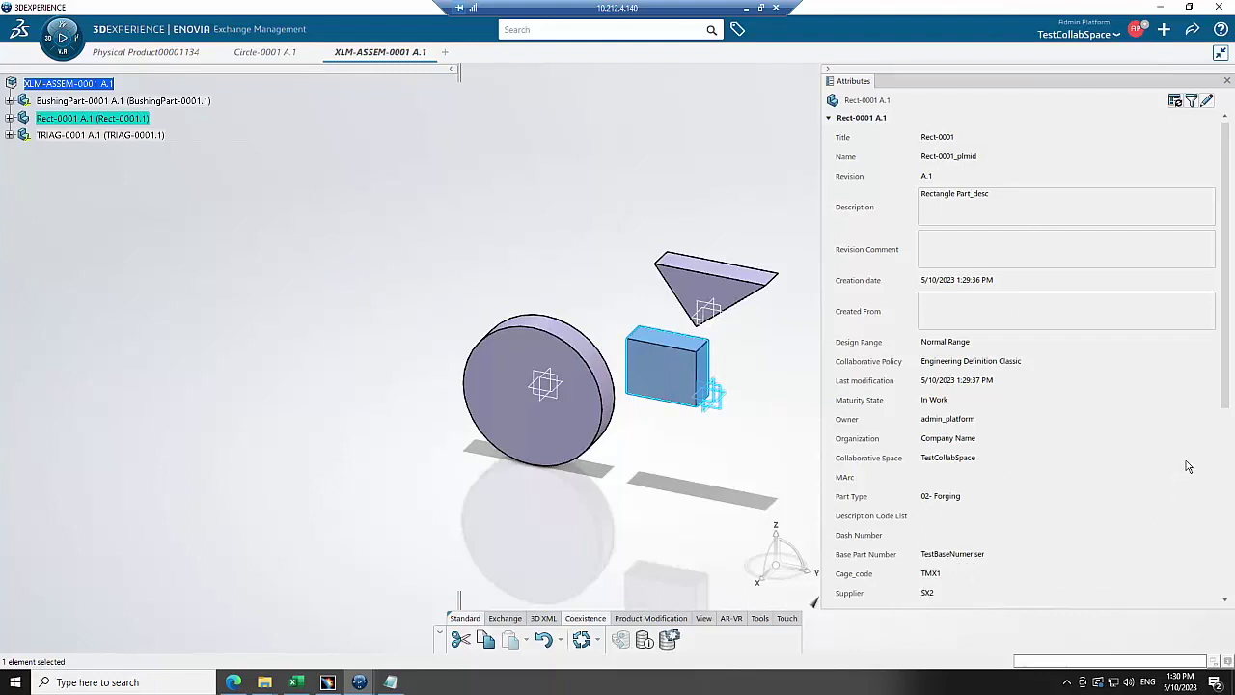
pyautogui.moveTo(1230, 391); pyautogui.dragTo(1225, 583)
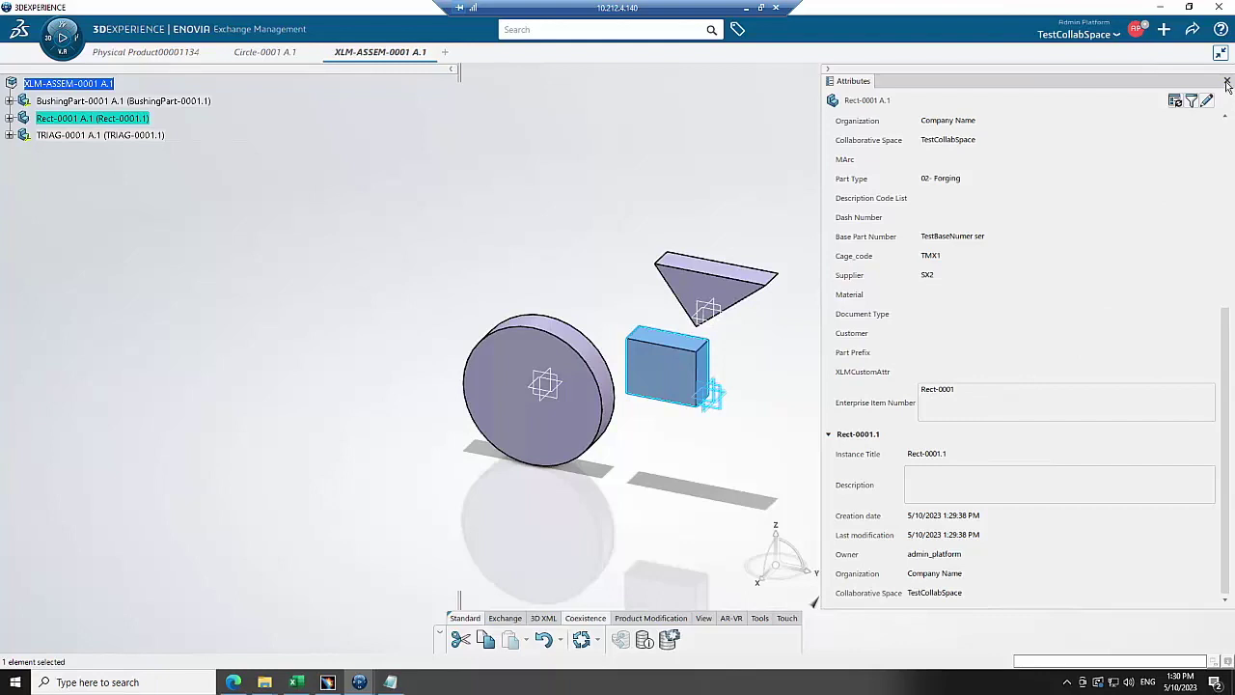
pyautogui.click(1227, 82)
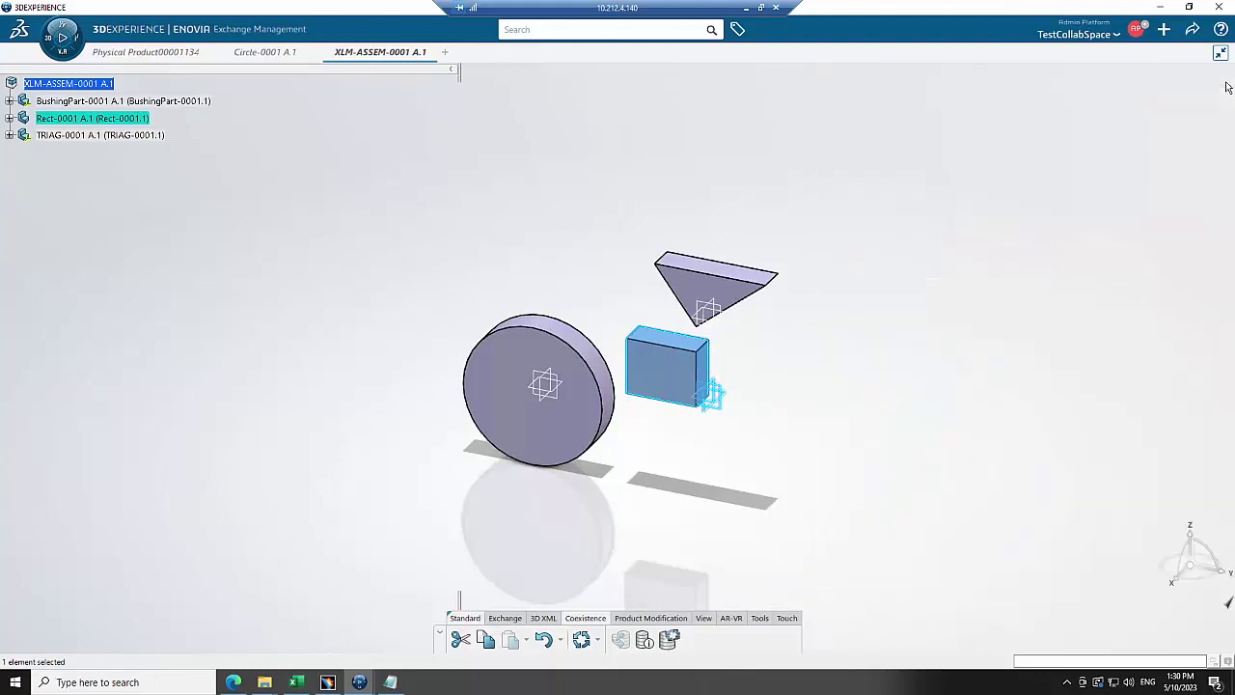
pyautogui.rightClick(139, 141)
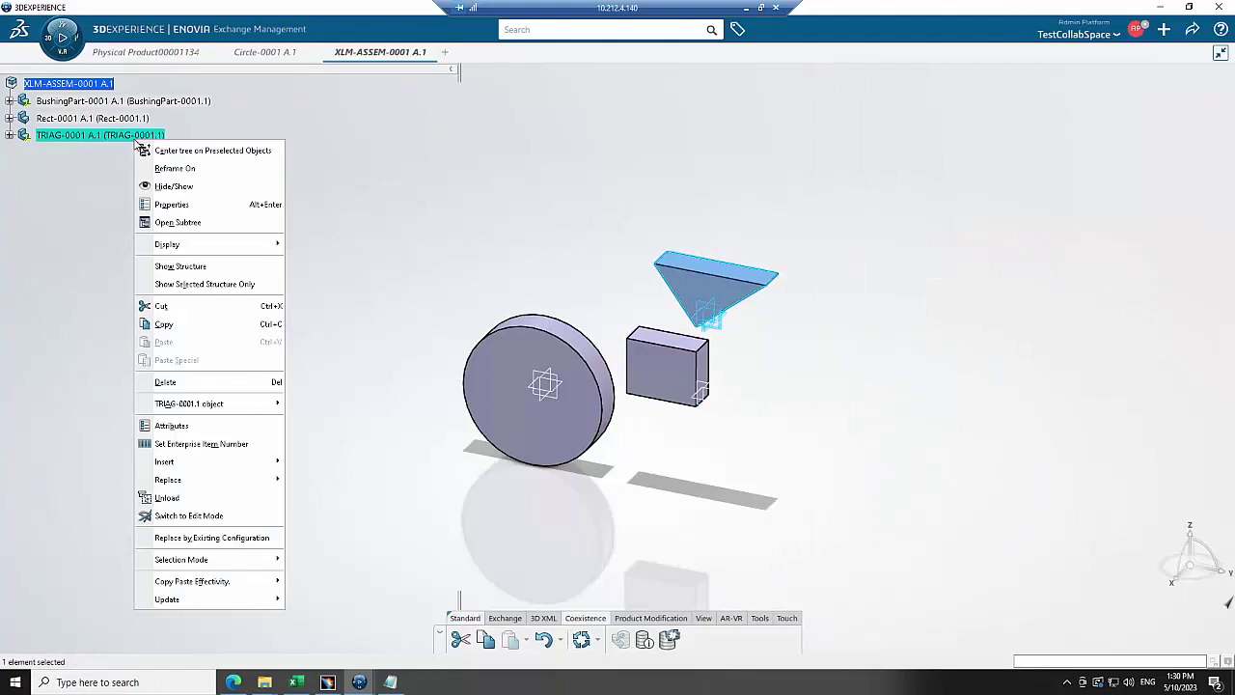
pyautogui.click(166, 426)
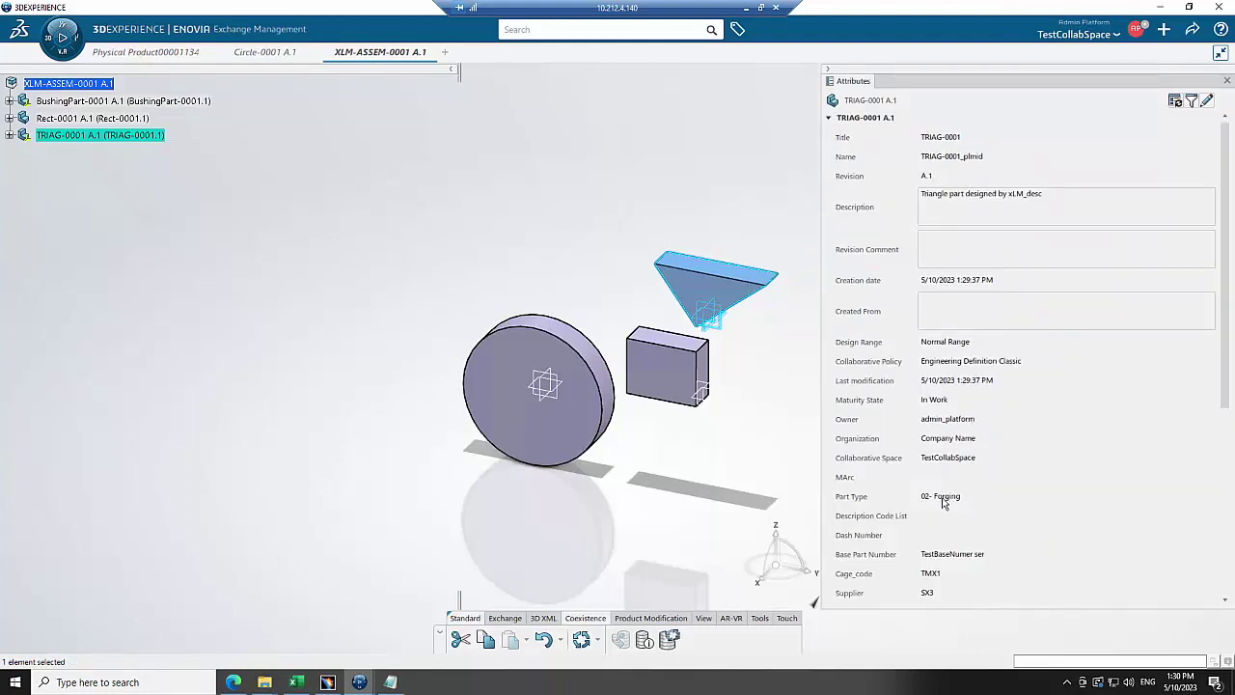
pyautogui.scroll(-3, 1148, 477)
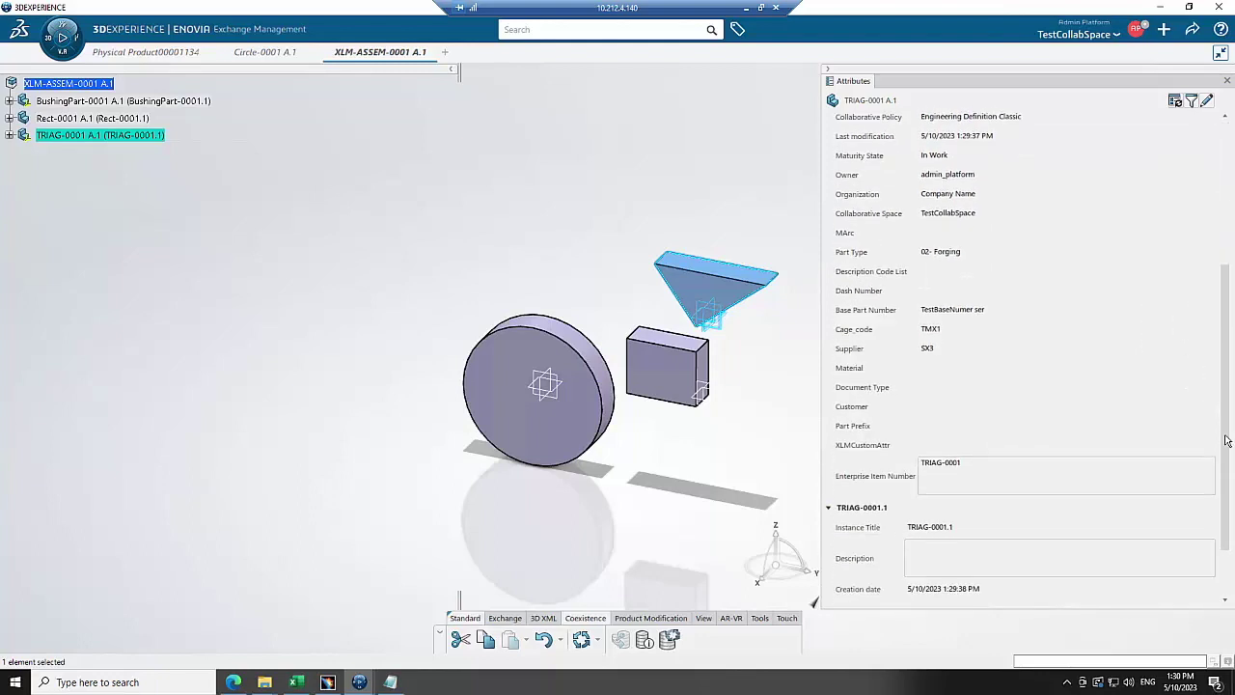
pyautogui.scroll(-1, 1076, 606)
pyautogui.moveTo(975, 411); pyautogui.dragTo(923, 323)
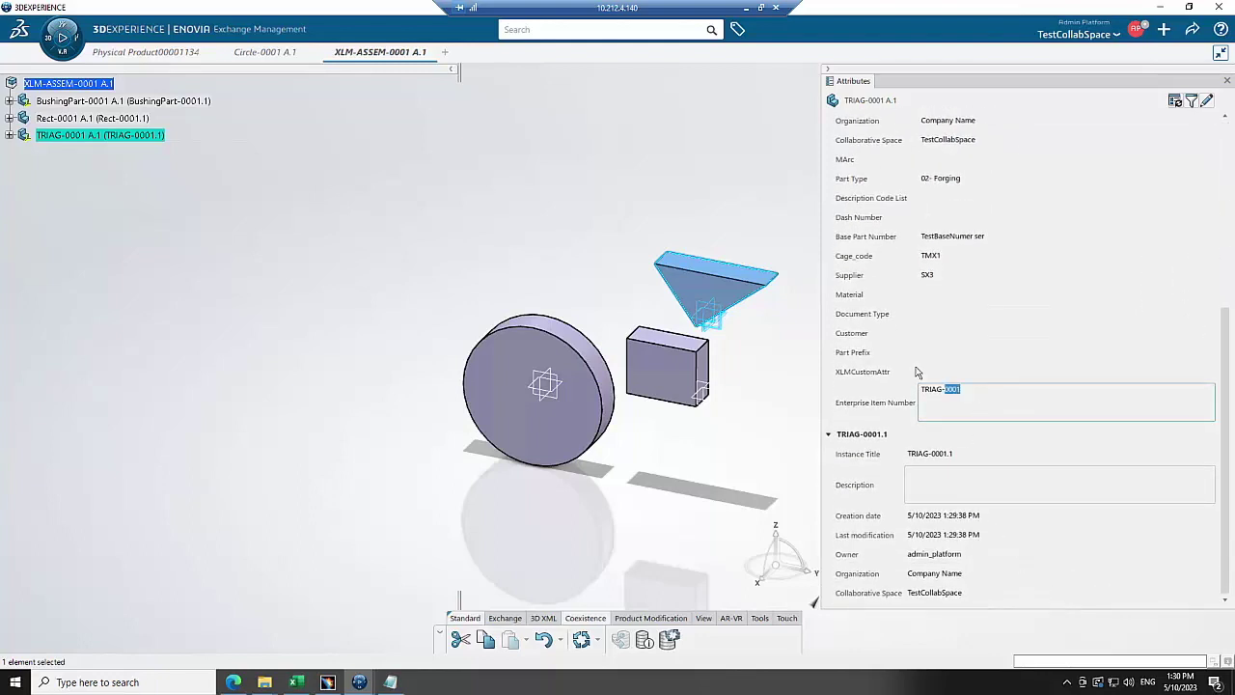
pyautogui.click(1227, 81)
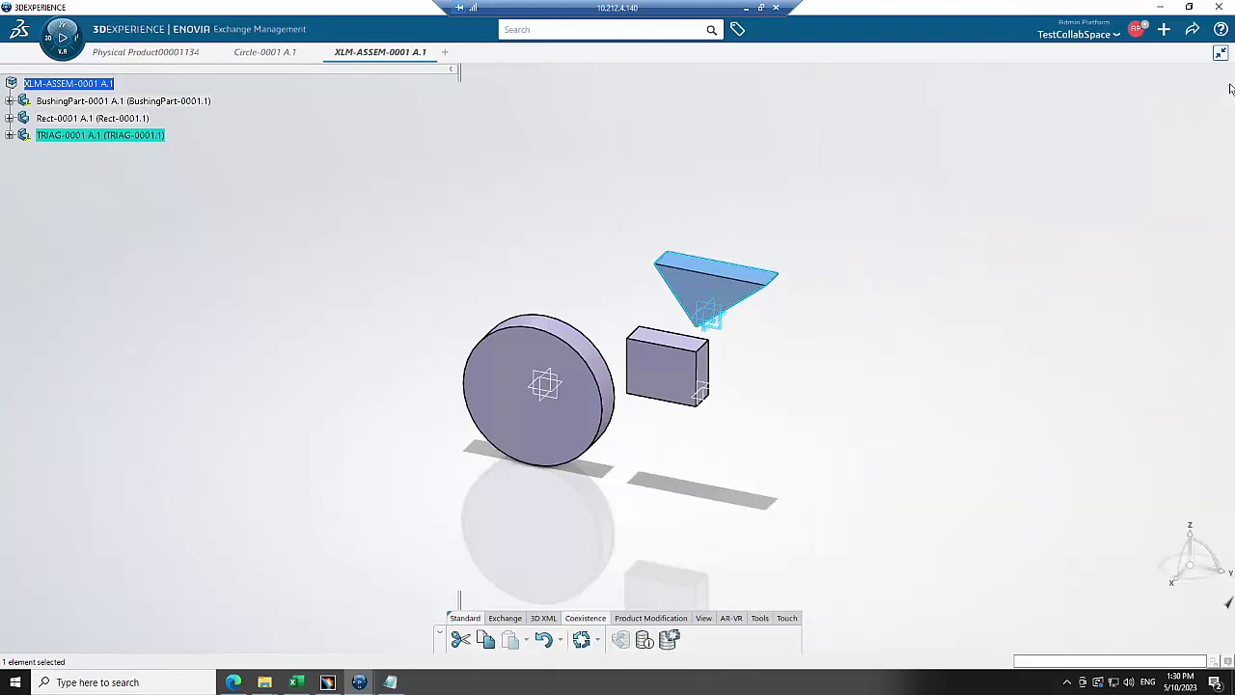